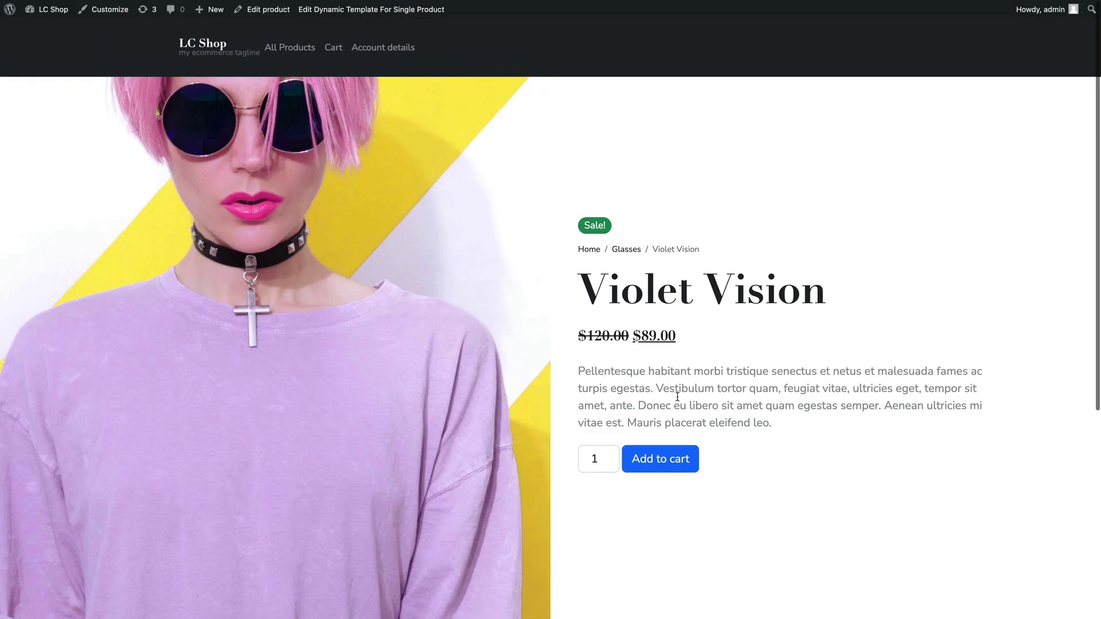
# Step: Browse the templated shop and open the Pink long everyday dress product page
pyautogui.click(625, 250)
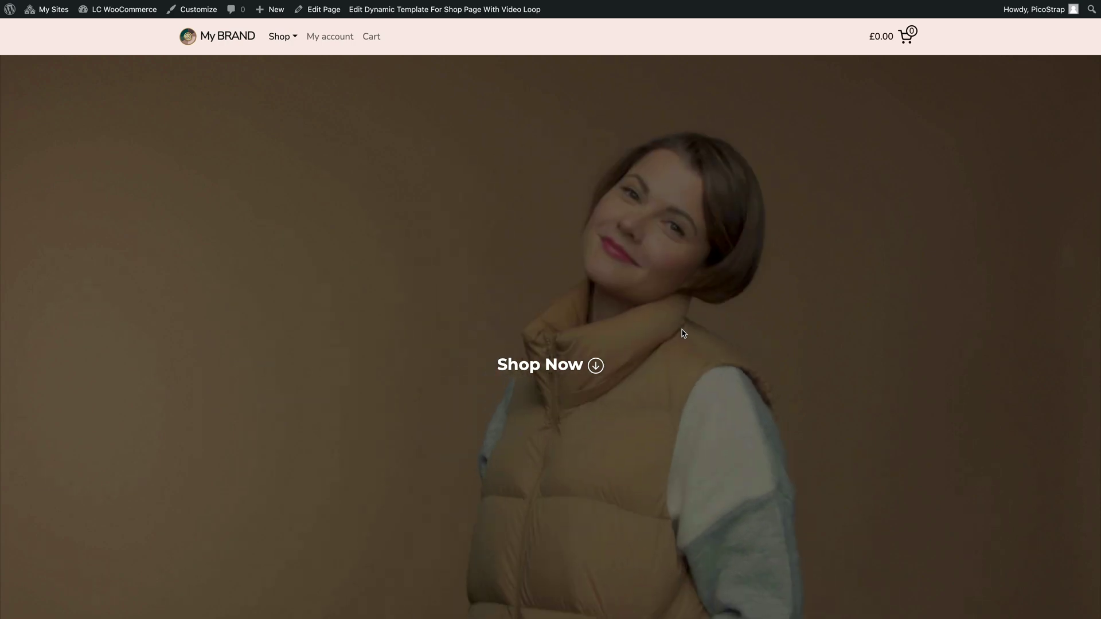
pyautogui.scroll(-10, 571, 363)
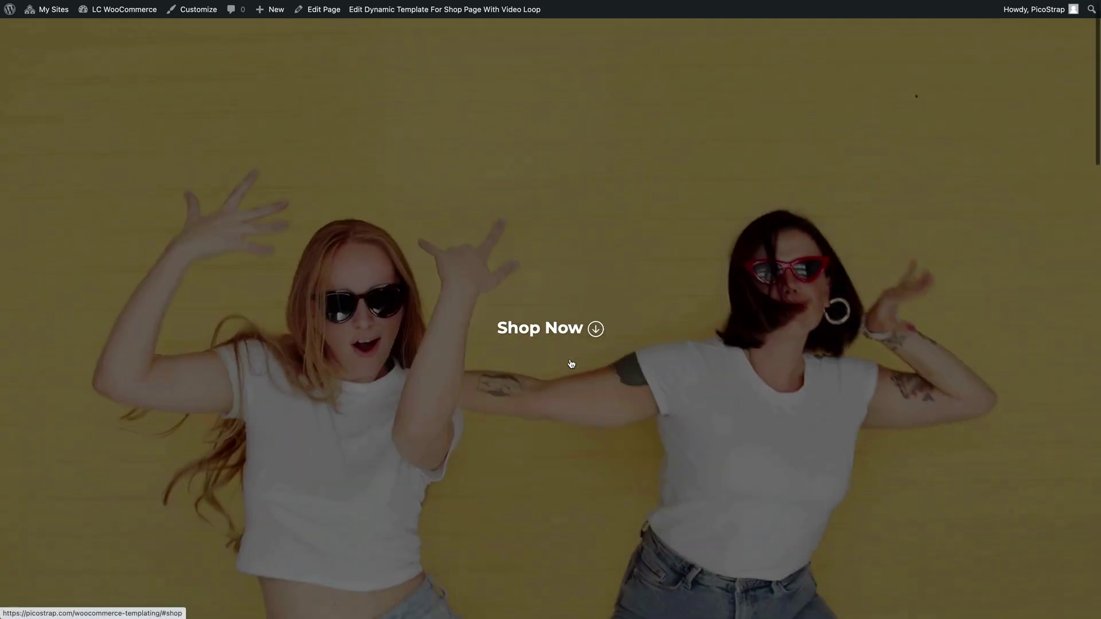
pyautogui.scroll(-12, 571, 363)
pyautogui.click(263, 401)
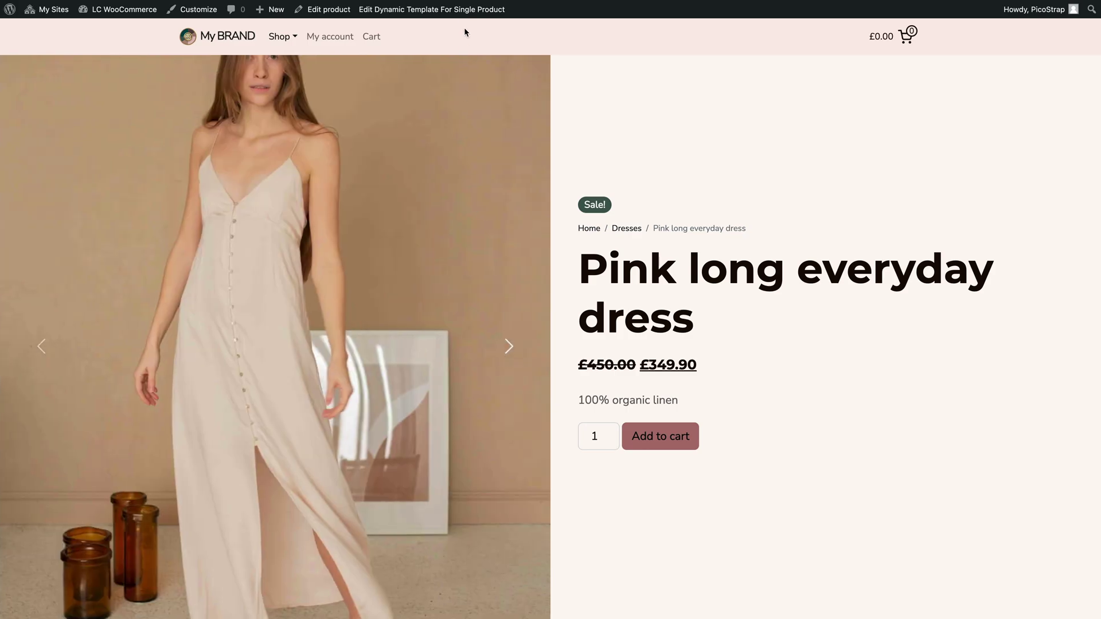
# Step: In LiveCanvas, replace the organic linen short-description block with the WooCommerce Product Description block
pyautogui.click(459, 11)
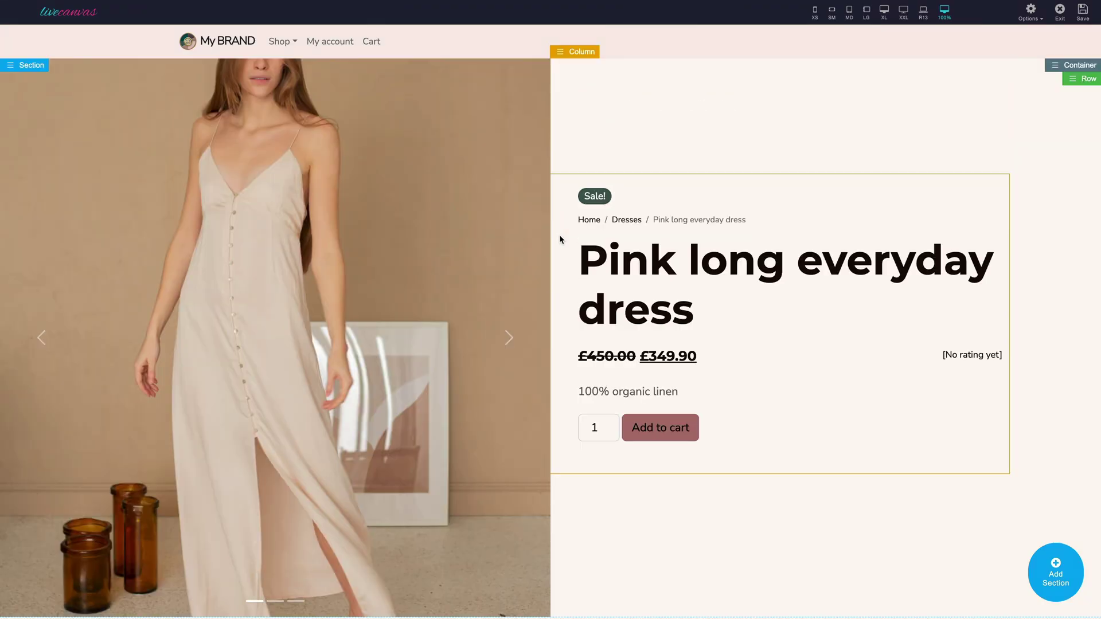
pyautogui.click(596, 388)
pyautogui.click(614, 437)
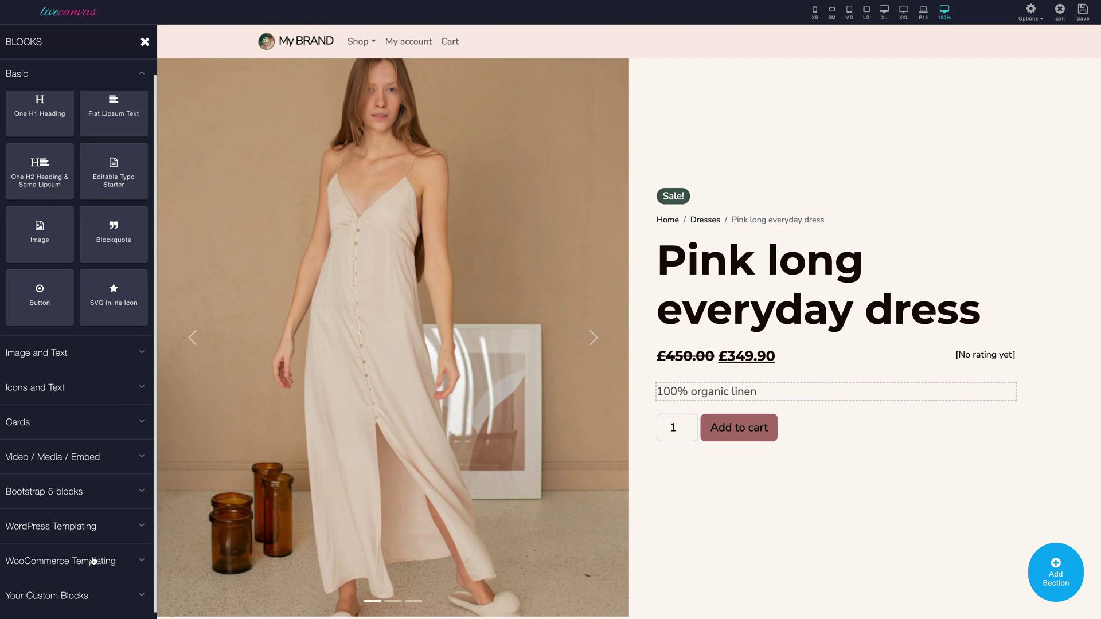
pyautogui.click(94, 560)
pyautogui.click(114, 191)
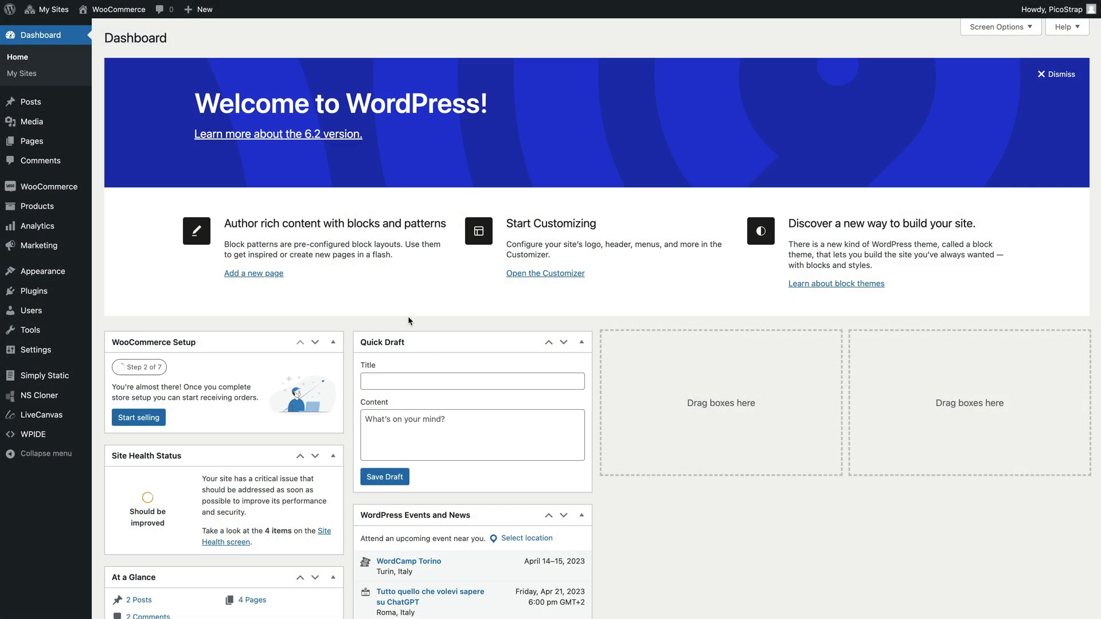
# Step: Open the WooCommerce All Products list and scan its 18 published items
pyautogui.click(409, 320)
pyautogui.moveTo(52, 207)
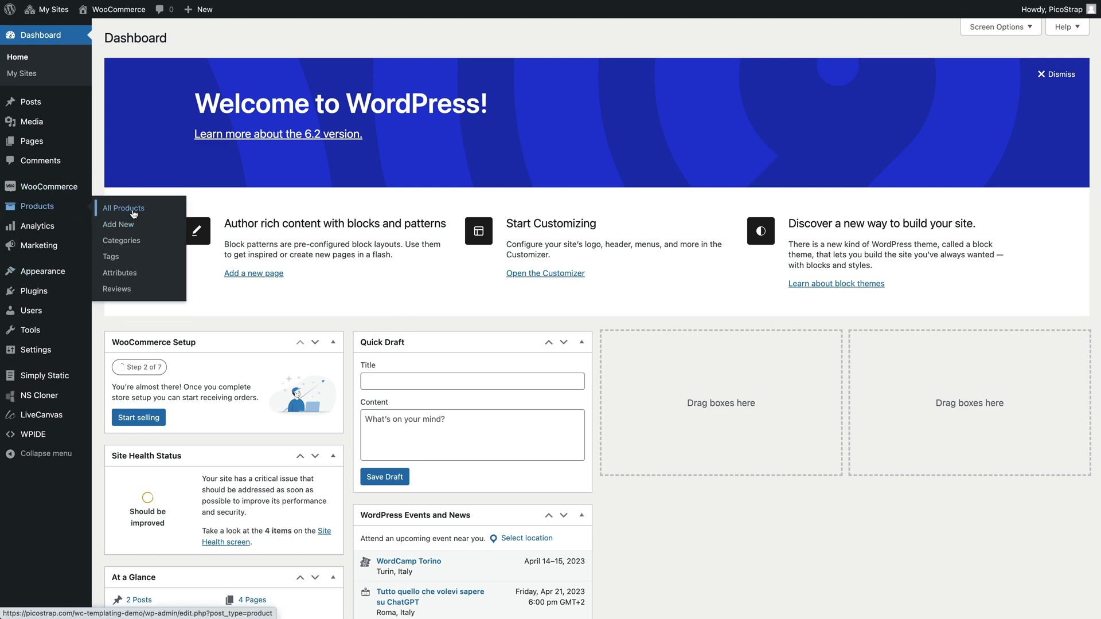
pyautogui.click(134, 214)
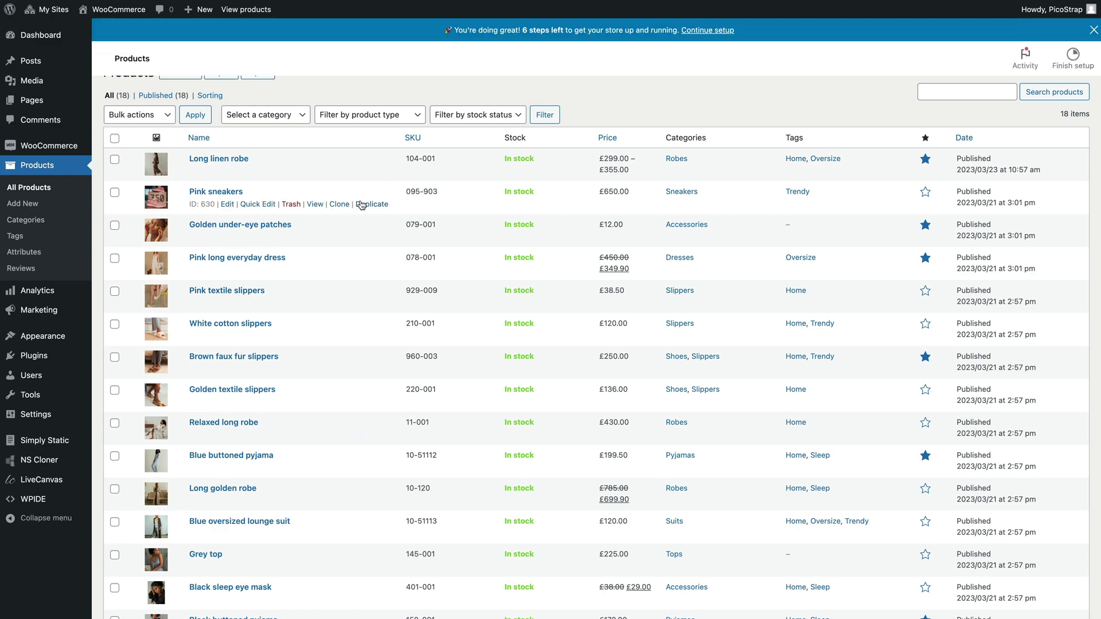
pyautogui.scroll(-4, 359, 237)
pyautogui.scroll(5, 359, 241)
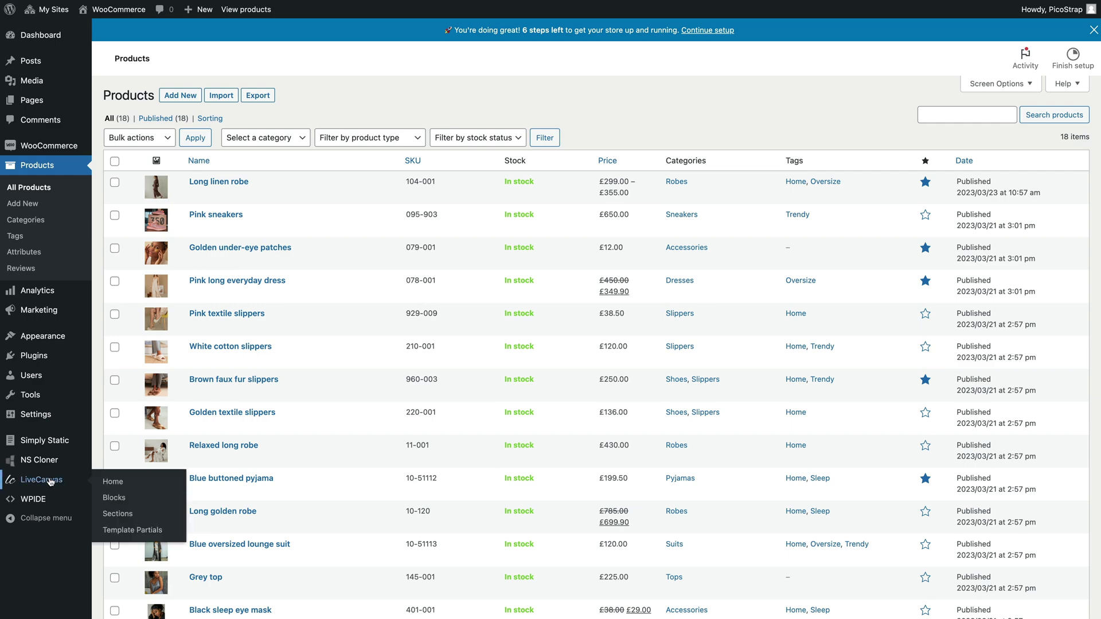
# Step: Enable and save Handle WordPress Templates in LiveCanvas settings, then view the empty Dynamic Templates list
pyautogui.click(108, 482)
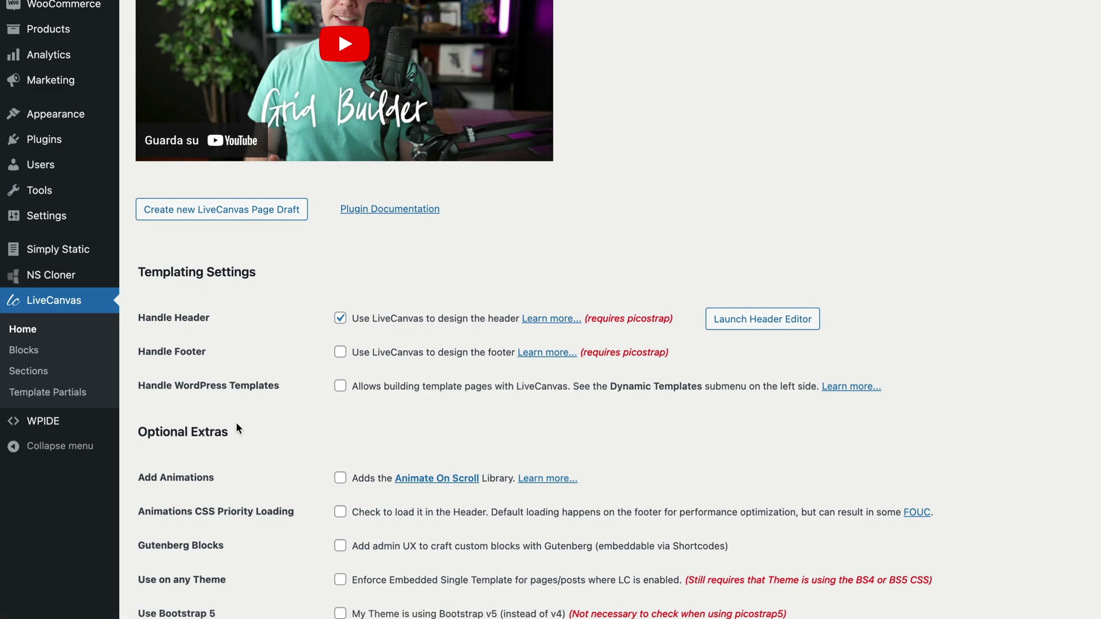
pyautogui.scroll(-2, 346, 424)
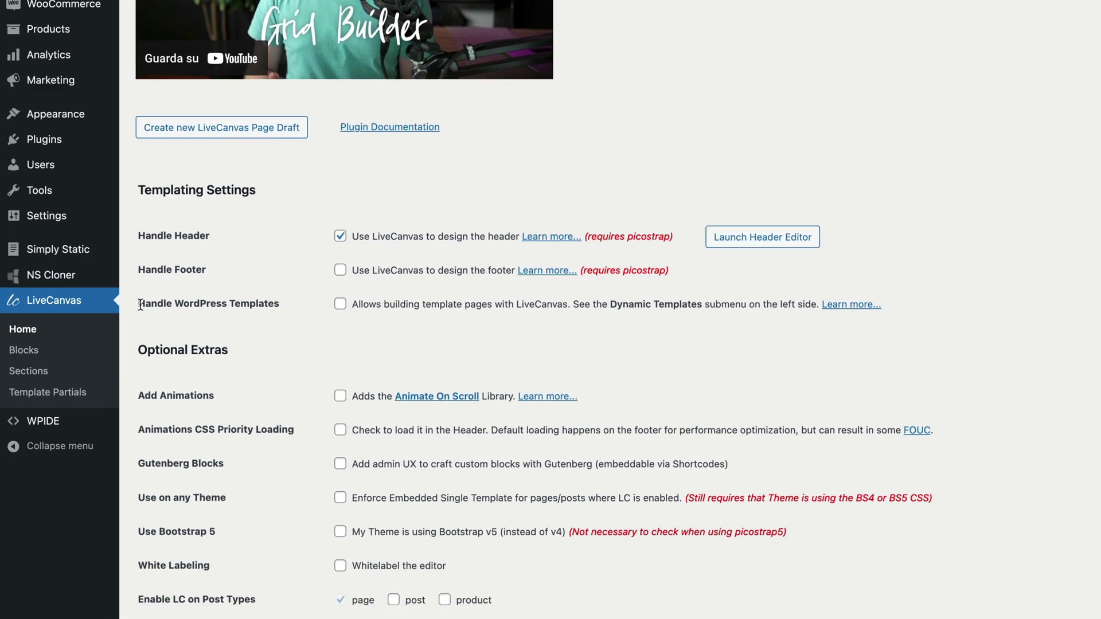
pyautogui.moveTo(140, 304); pyautogui.dragTo(269, 308)
pyautogui.click(322, 332)
pyautogui.scroll(-3, 322, 331)
pyautogui.click(332, 179)
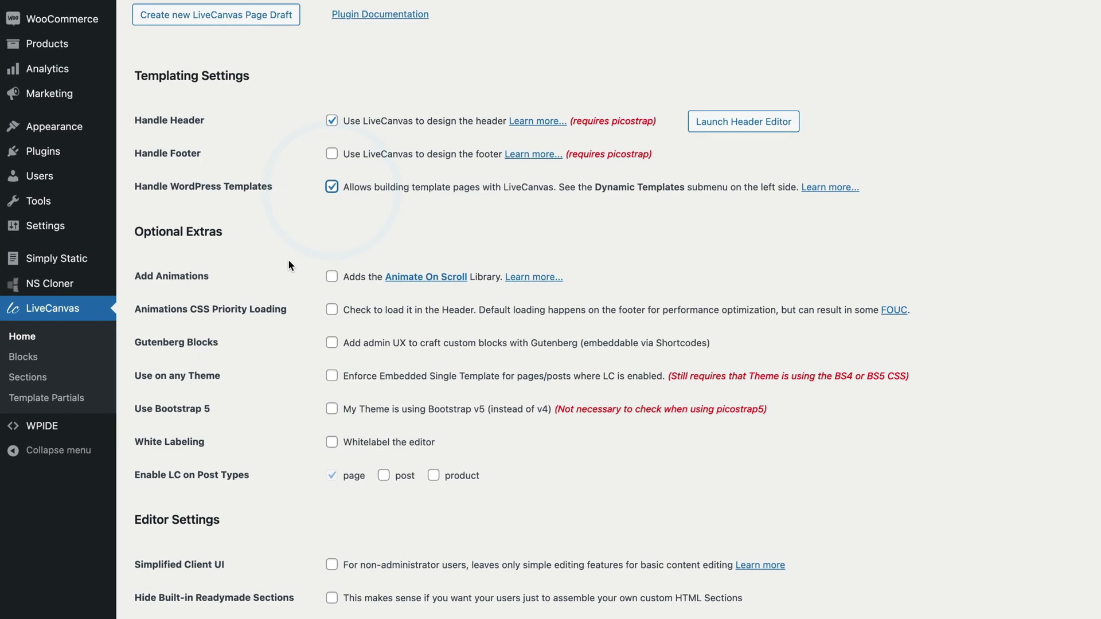
pyautogui.scroll(-5, 289, 265)
pyautogui.click(136, 570)
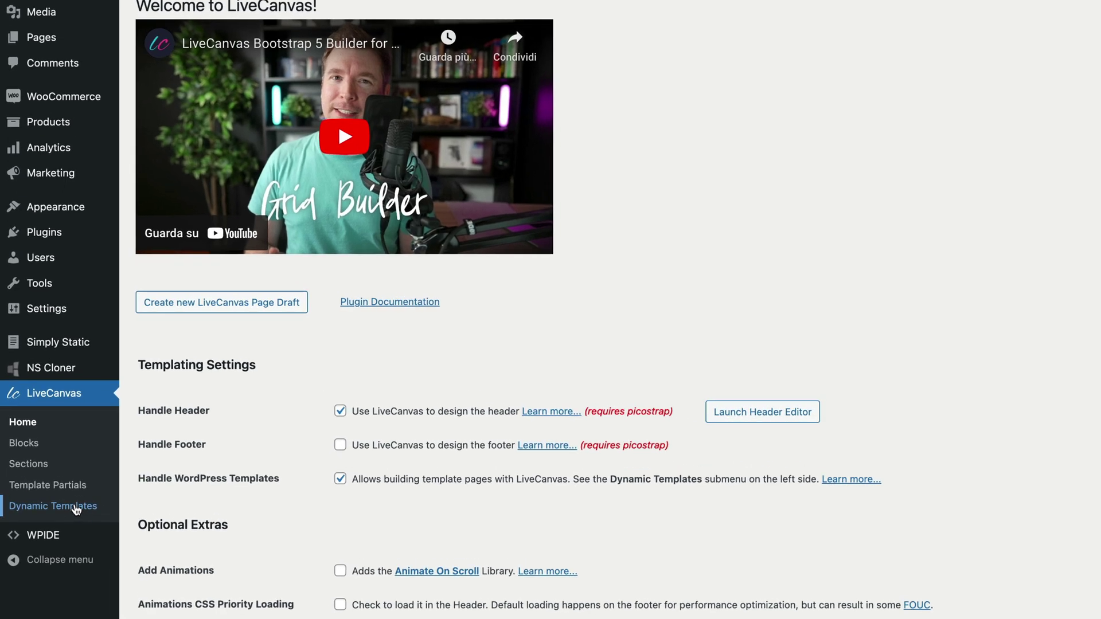
pyautogui.click(74, 509)
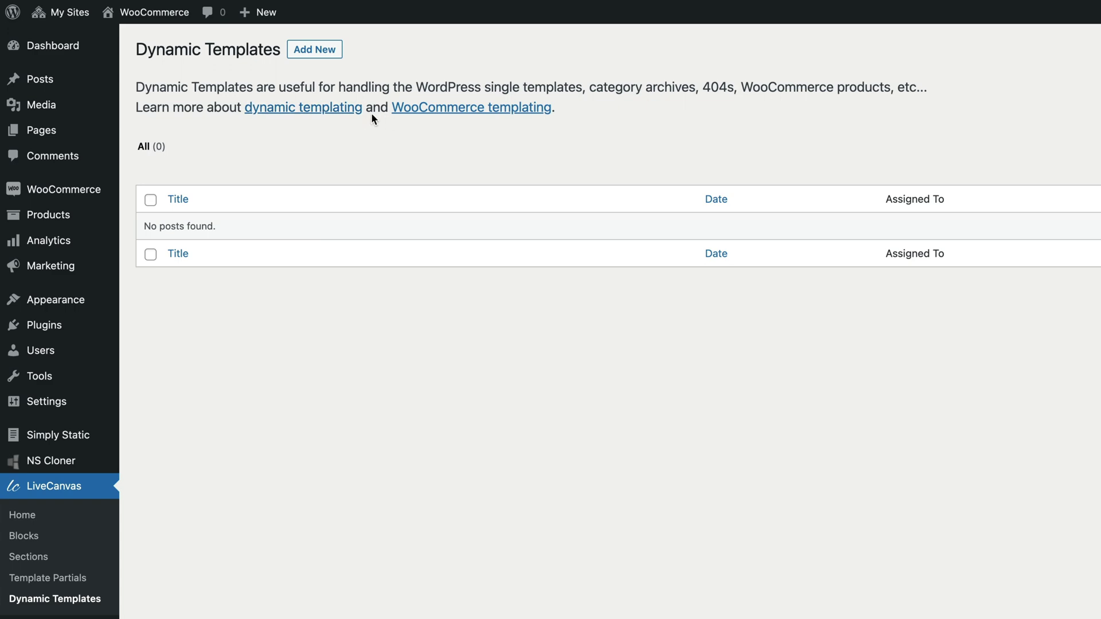
# Step: Create a new untitled dynamic template and review its WooCommerce shop, cart, checkout and account assignment options
pyautogui.click(325, 54)
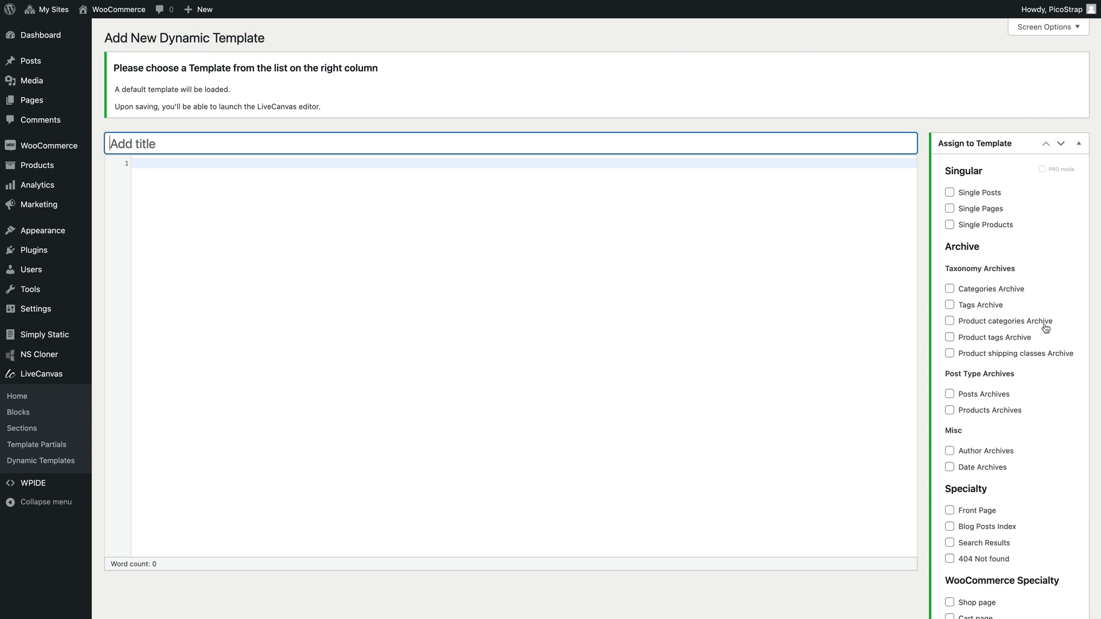
pyautogui.scroll(-3, 1061, 324)
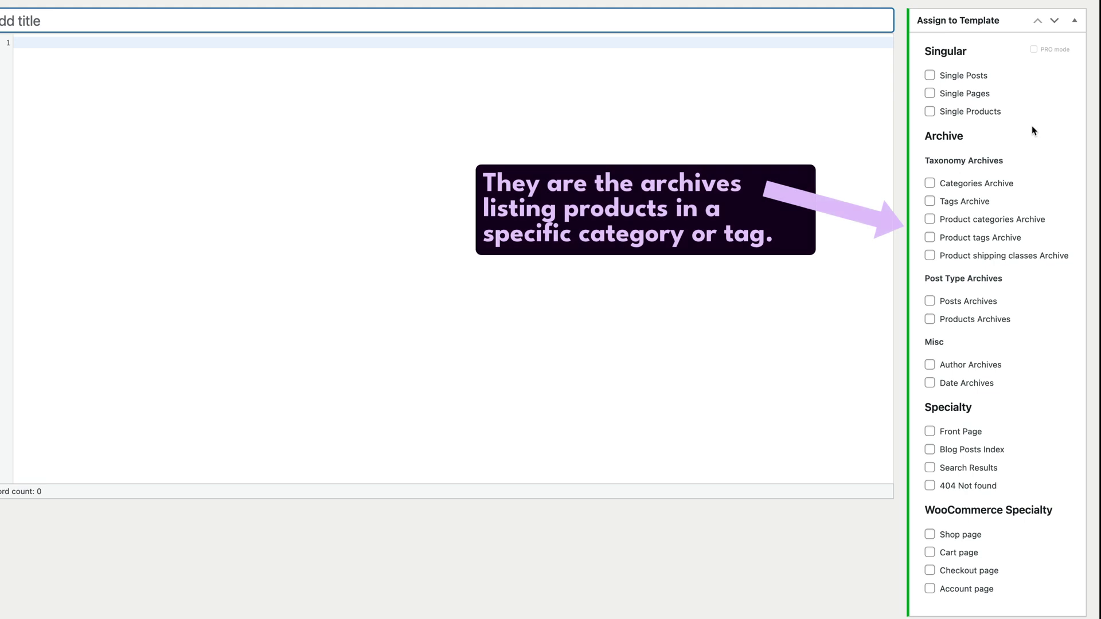
pyautogui.scroll(-1, 1041, 171)
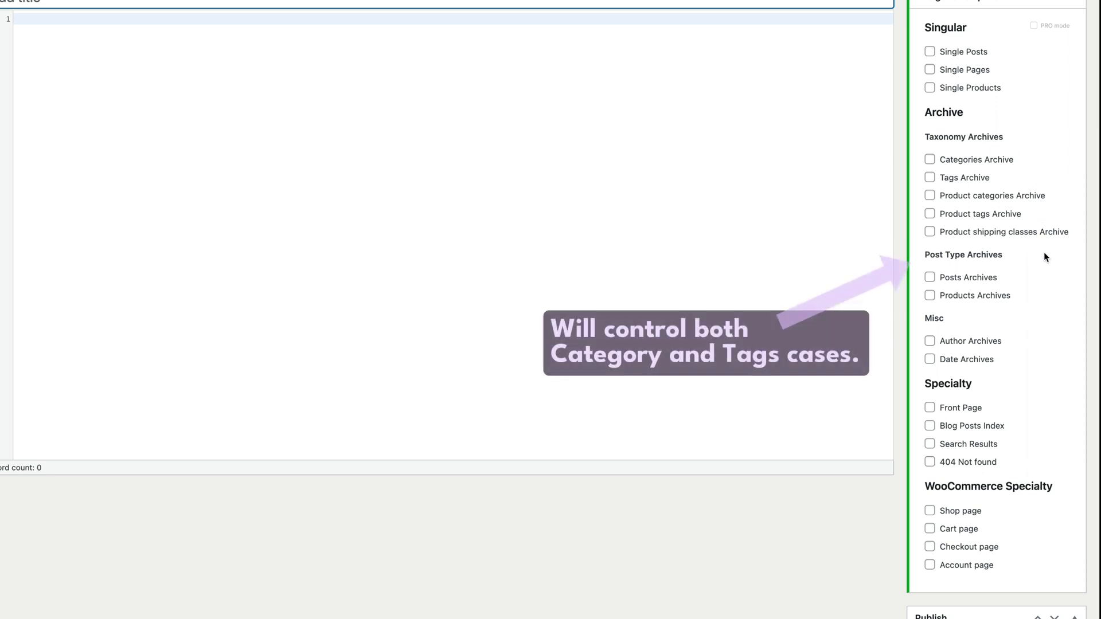
pyautogui.scroll(-1, 1044, 252)
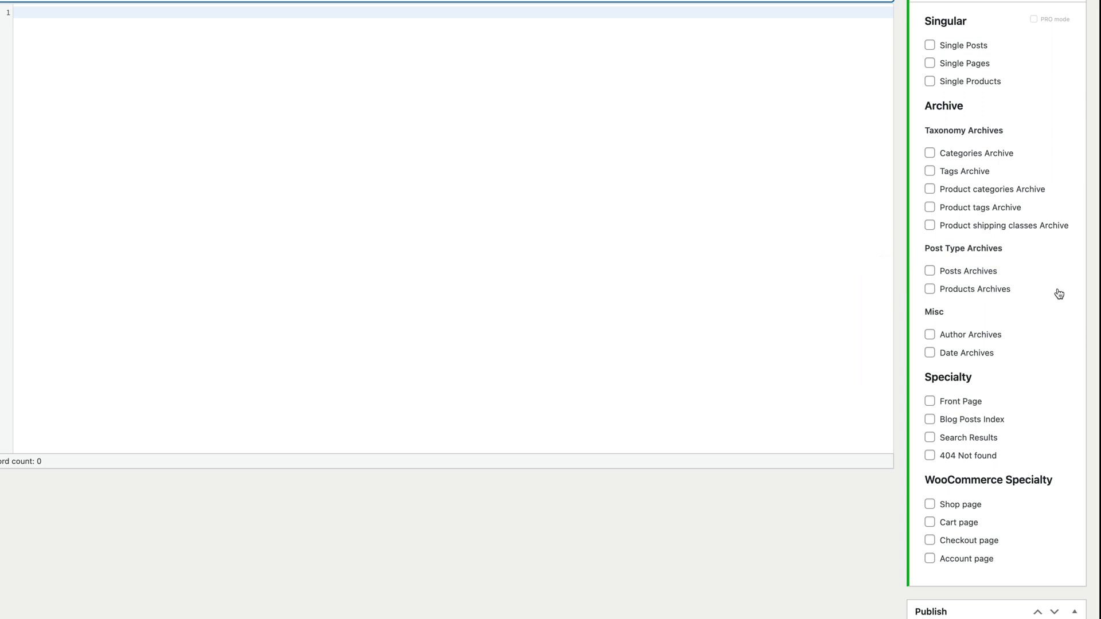
pyautogui.scroll(-2, 1059, 294)
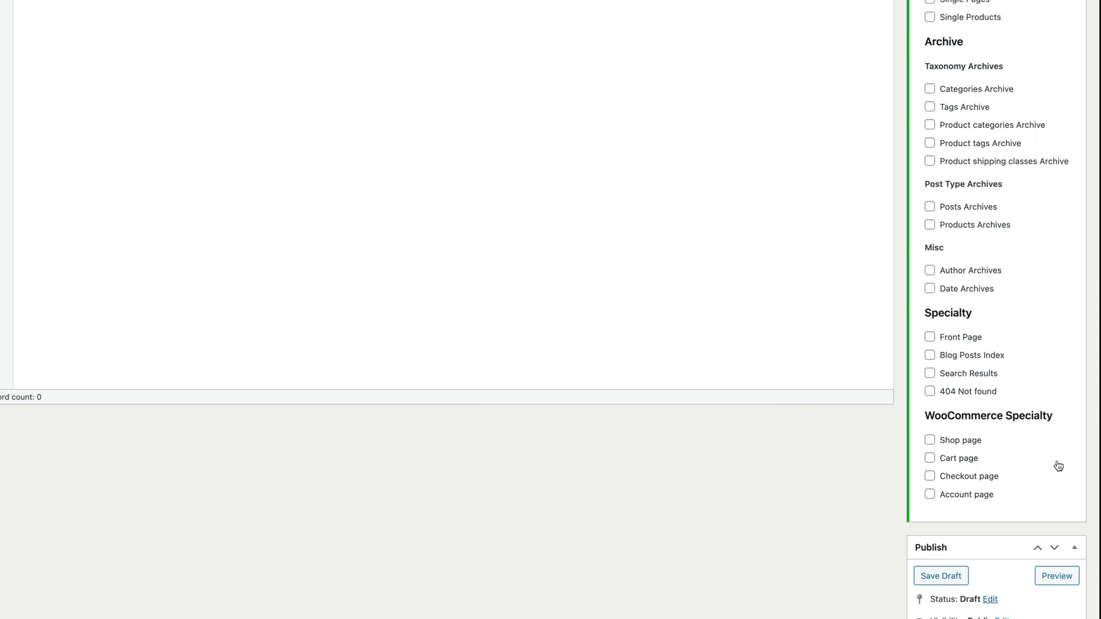
pyautogui.scroll(3, 1058, 465)
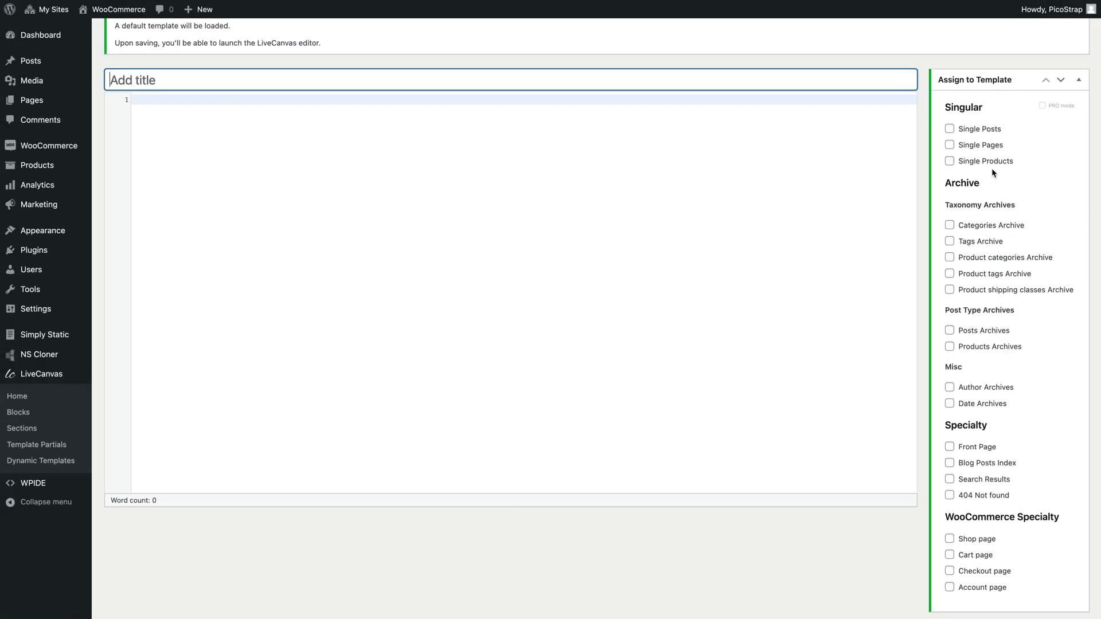
# Step: Title the template 'Template for single product', assign it to Single Products, and publish it
pyautogui.write('Template for single product')
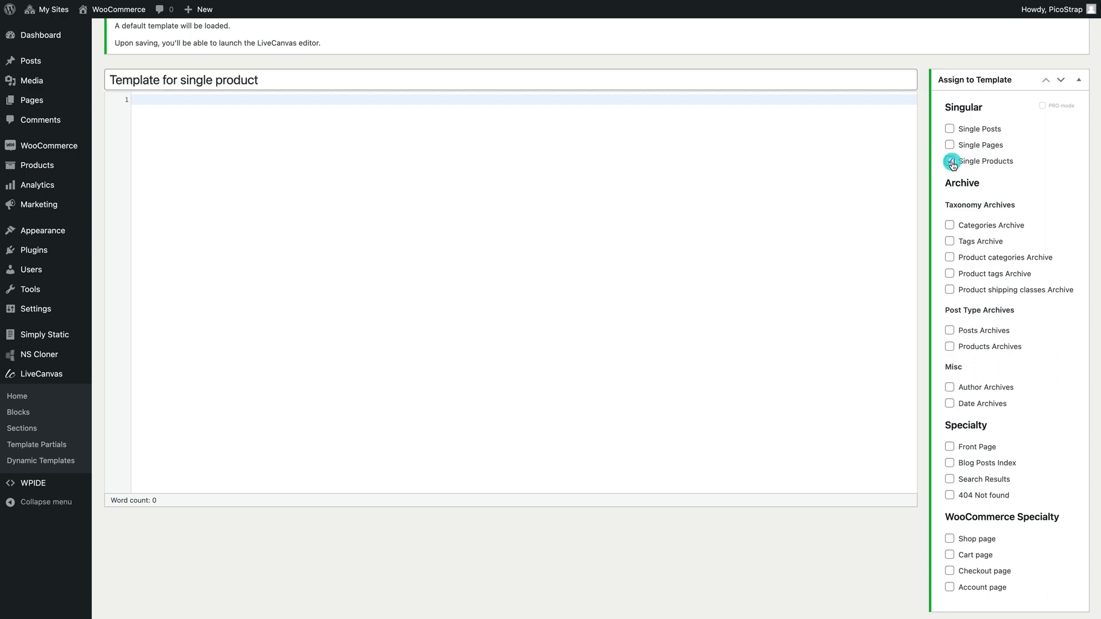
pyautogui.click(950, 161)
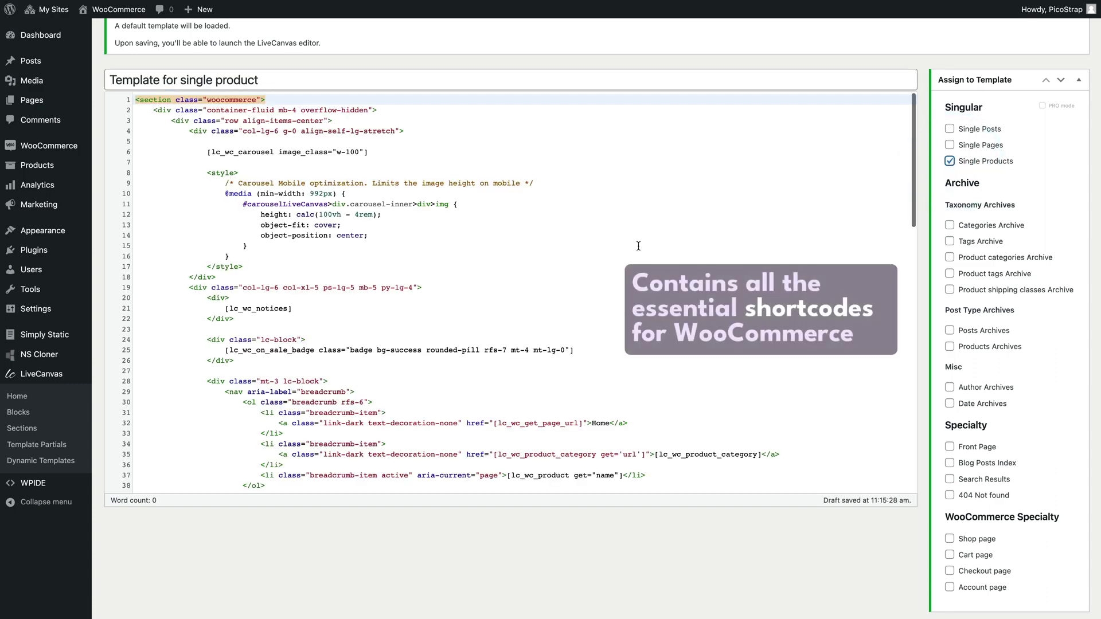
pyautogui.scroll(-10, 641, 245)
pyautogui.scroll(10, 639, 245)
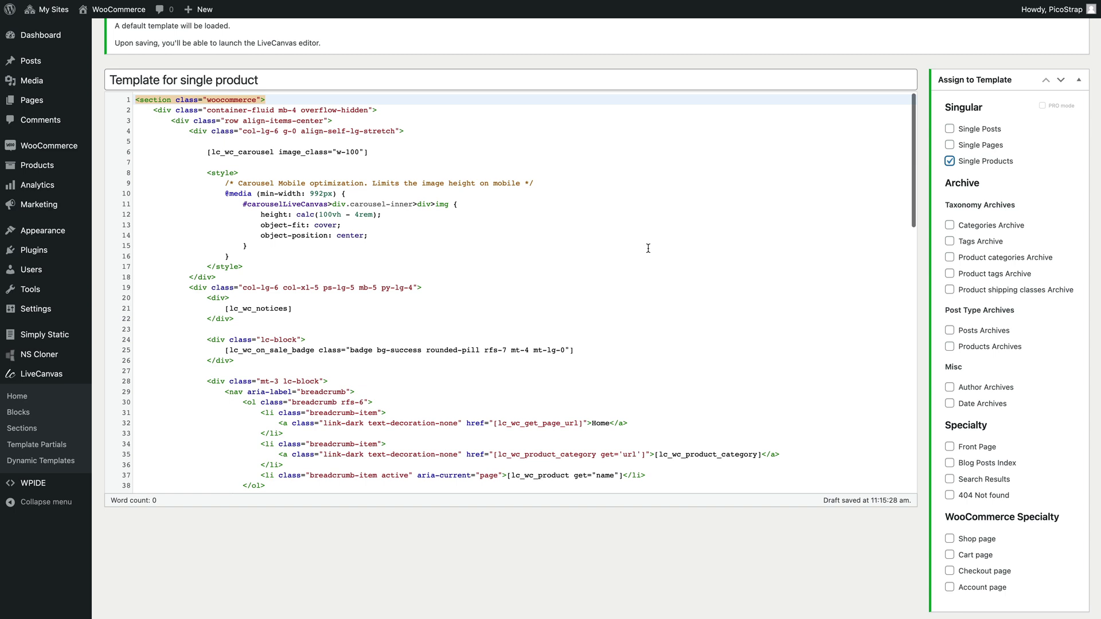
pyautogui.scroll(-5, 1006, 354)
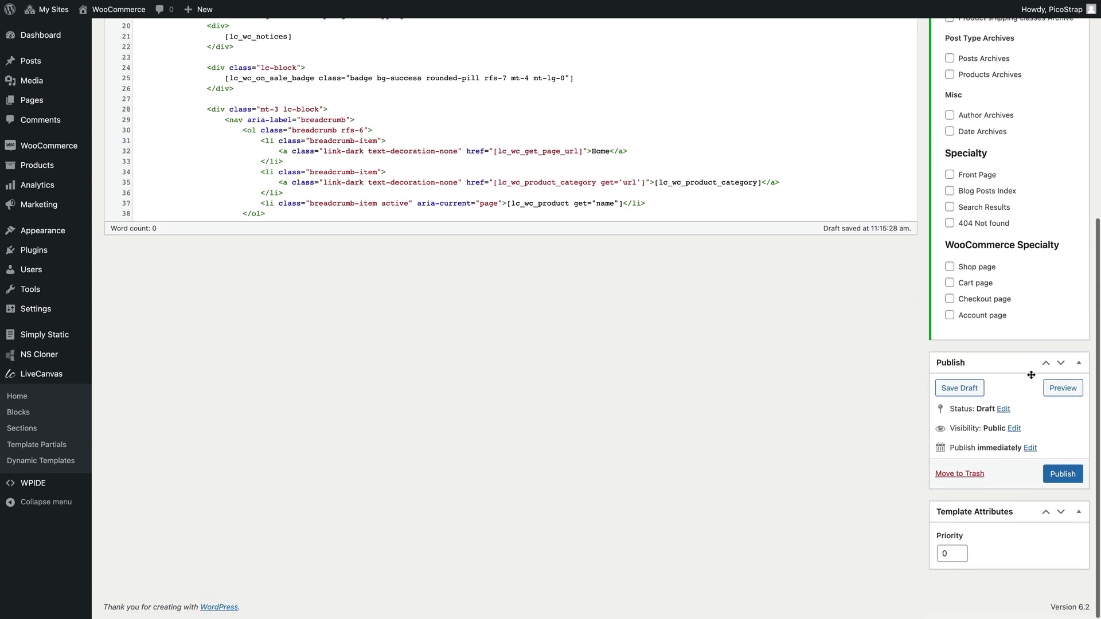
pyautogui.click(1062, 474)
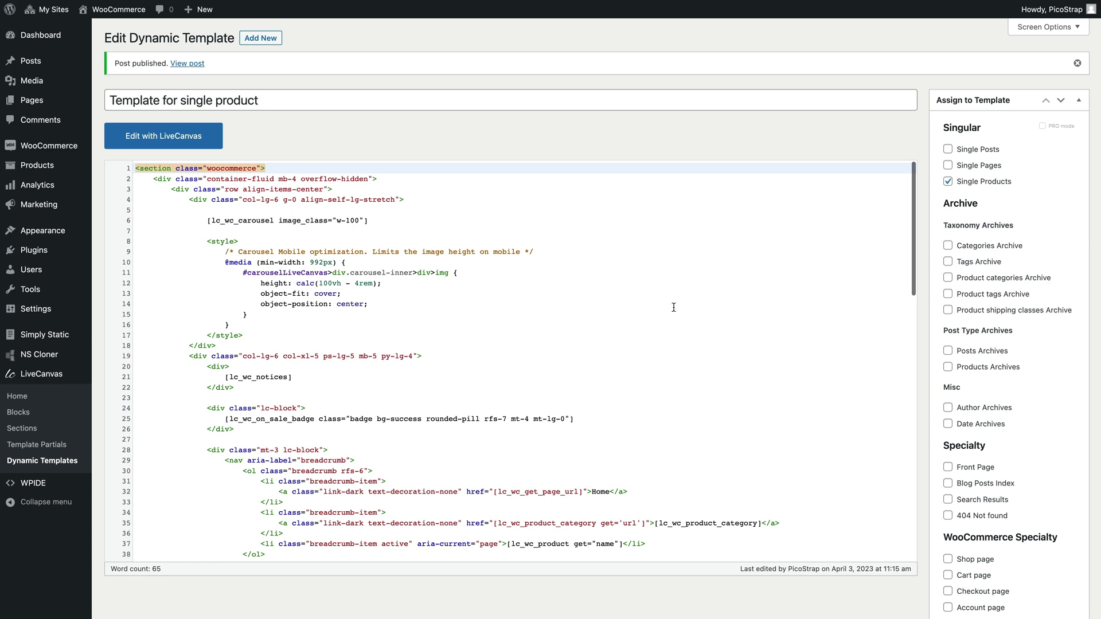
# Step: Open the Long linen robe's storefront page and cycle its photo carousel to the seated-woman image
pyautogui.moveTo(86, 167)
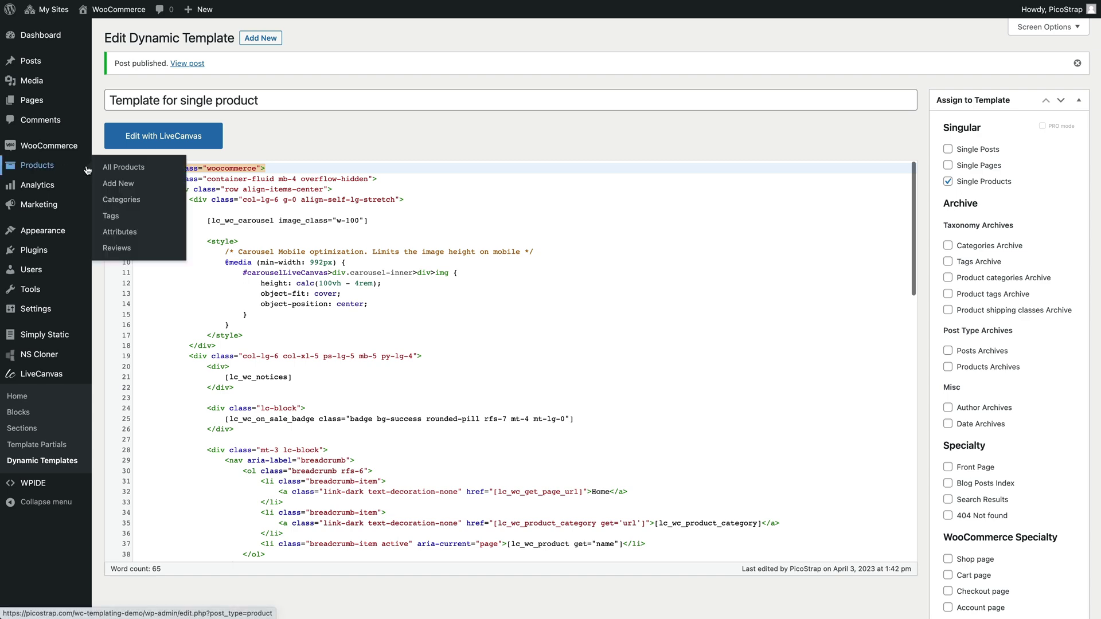
pyautogui.click(137, 170)
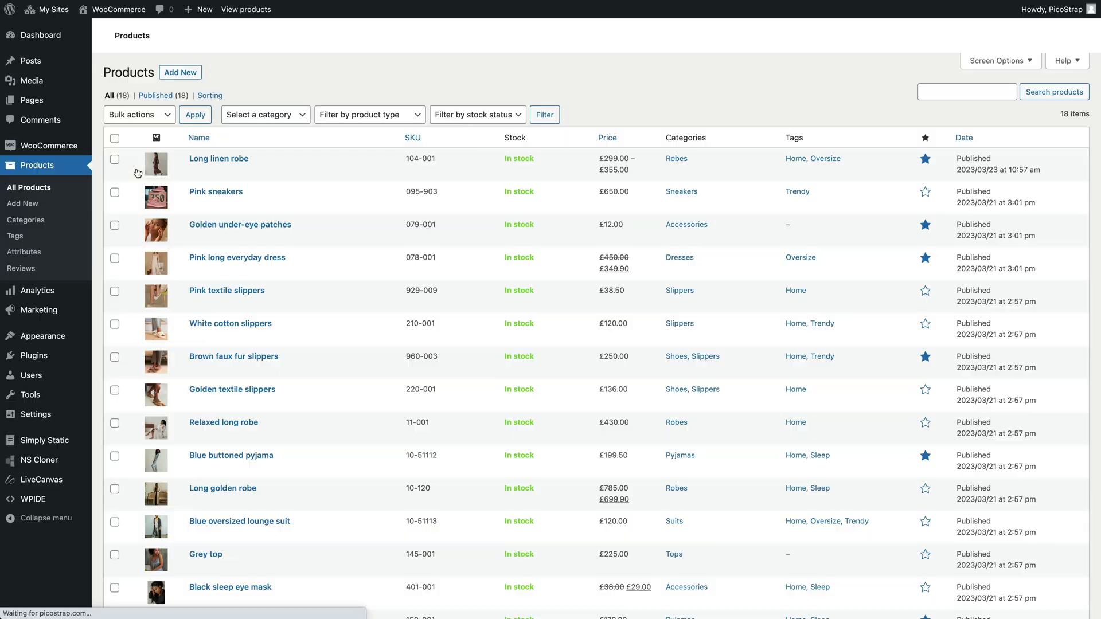
pyautogui.click(318, 173)
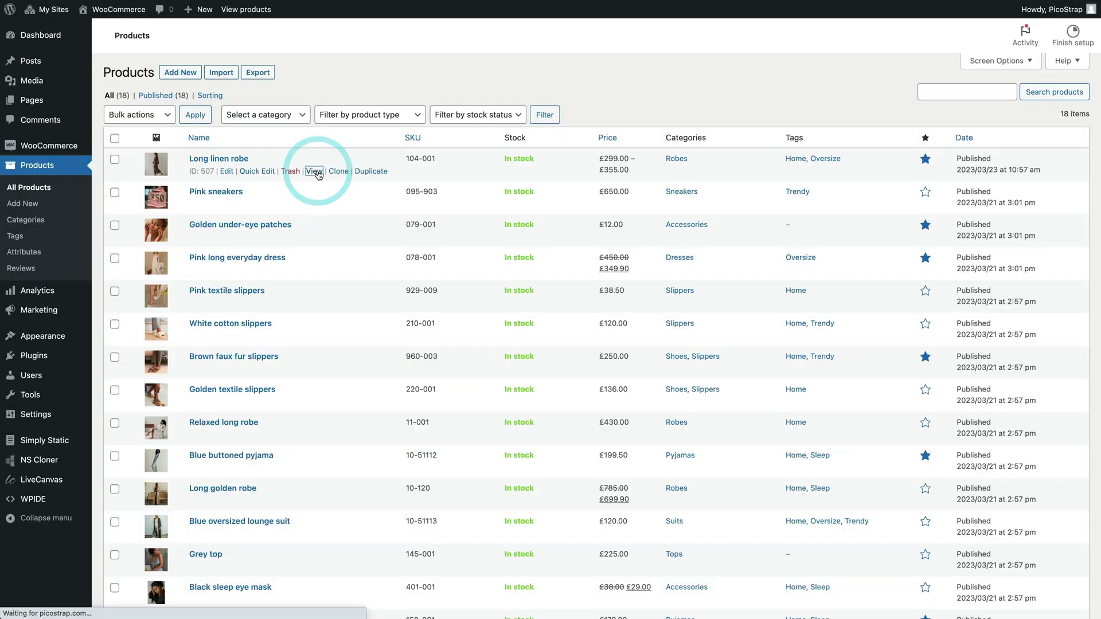
pyautogui.scroll(-10, 733, 211)
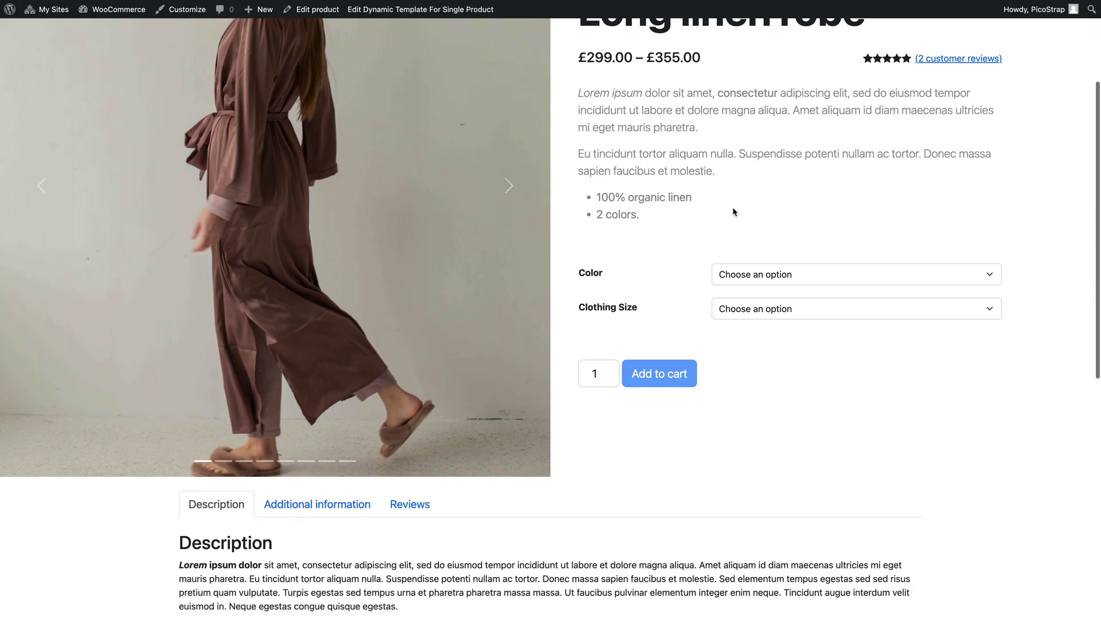
pyautogui.scroll(10, 734, 212)
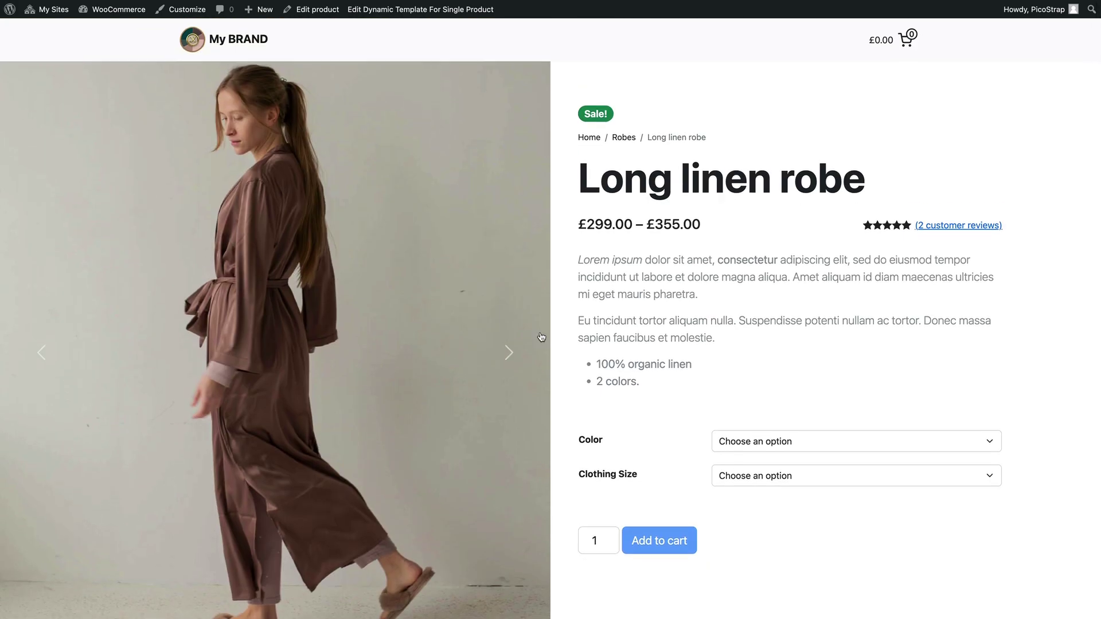
pyautogui.click(530, 338)
pyautogui.click(530, 337)
pyautogui.click(530, 337)
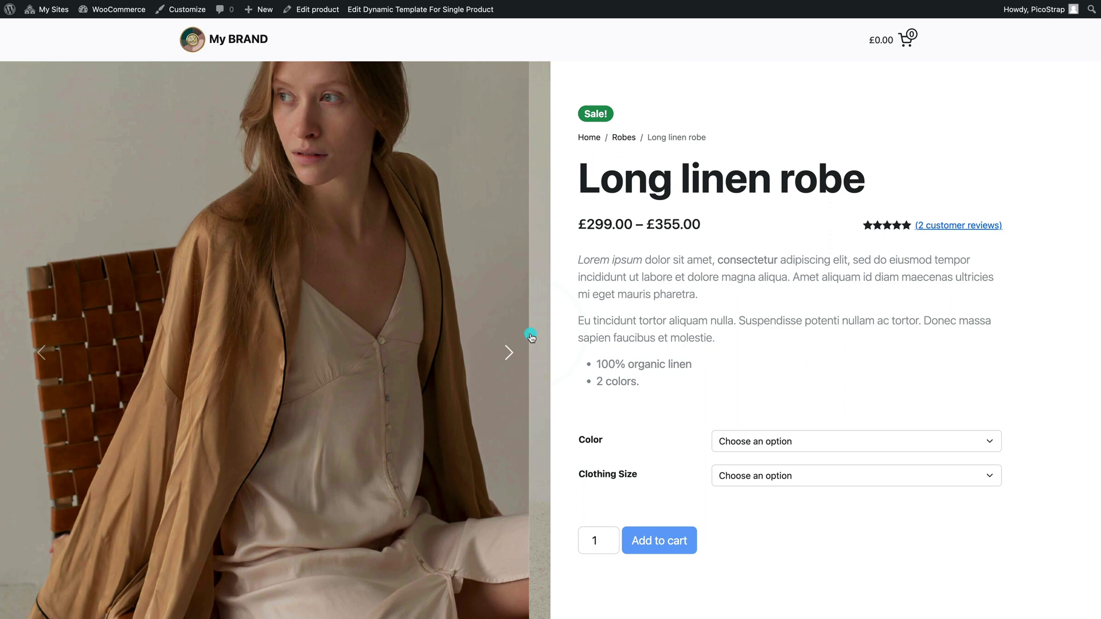
pyautogui.click(530, 337)
# Step: Select the Nude colour and size S for the robe
pyautogui.scroll(-1, 630, 341)
pyautogui.click(767, 414)
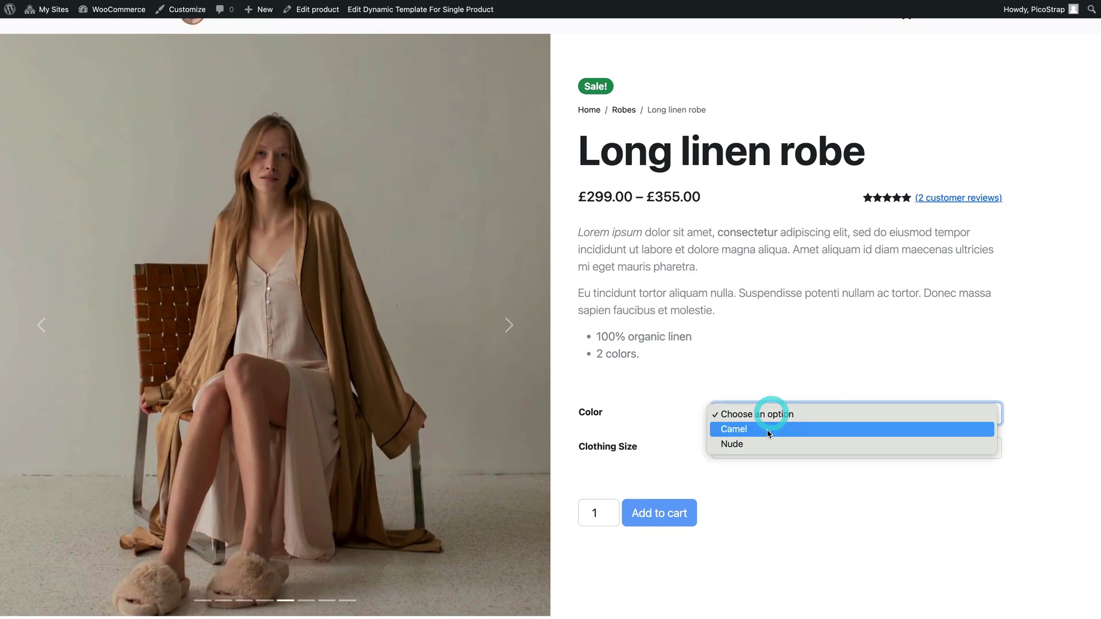
pyautogui.click(769, 446)
pyautogui.click(770, 450)
pyautogui.click(772, 465)
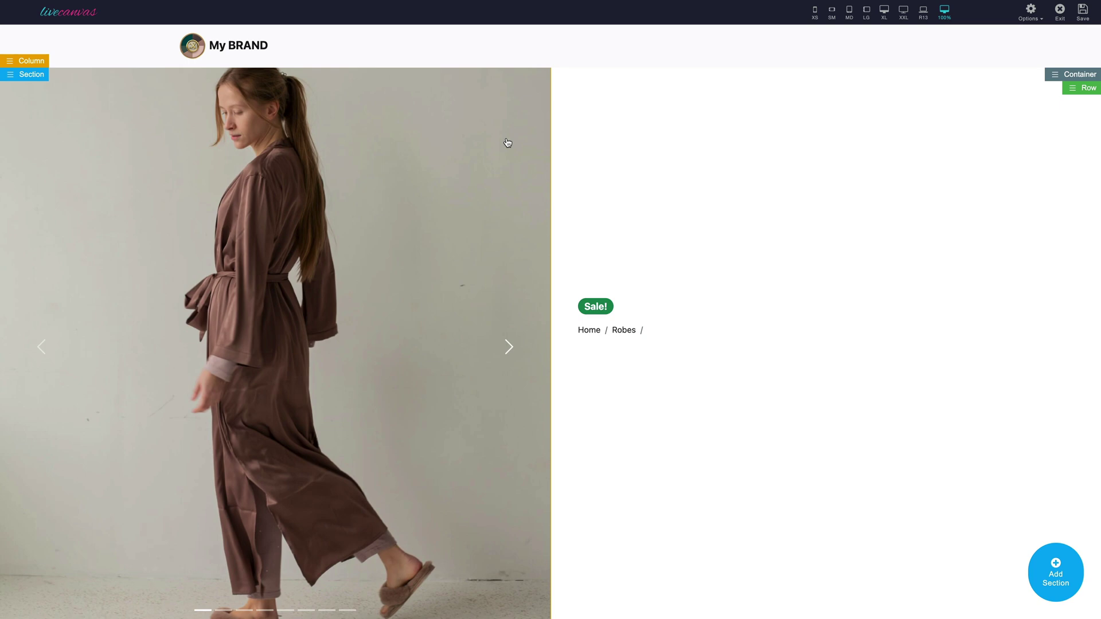
# Step: Show the single-product template's HTML code full-screen in LiveCanvas
pyautogui.click(1028, 20)
pyautogui.click(1015, 39)
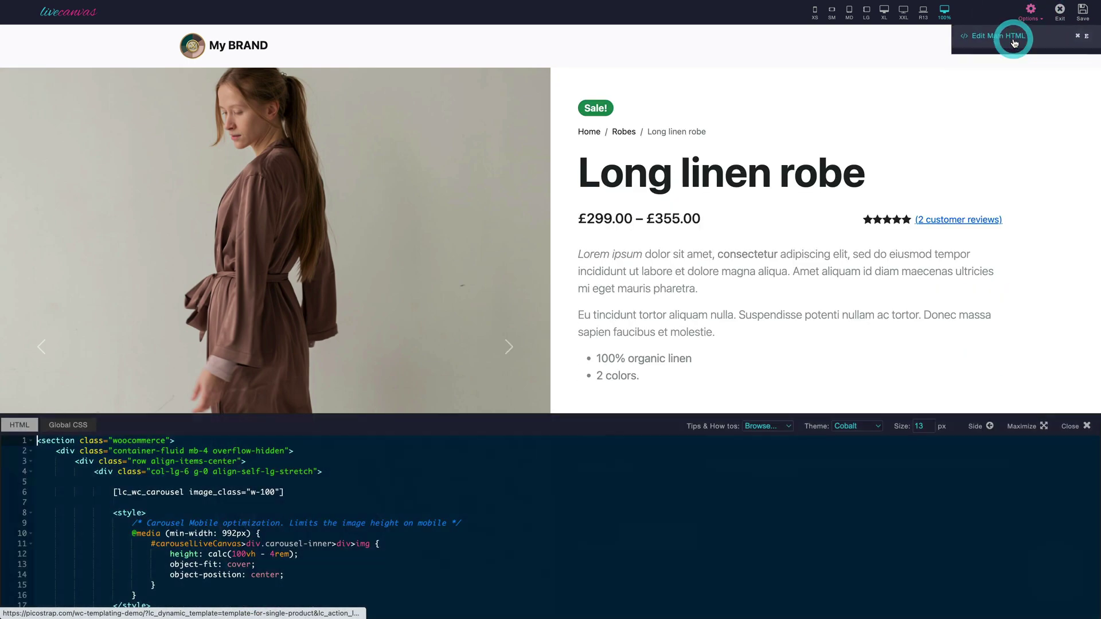
pyautogui.click(1028, 427)
pyautogui.scroll(-10, 672, 368)
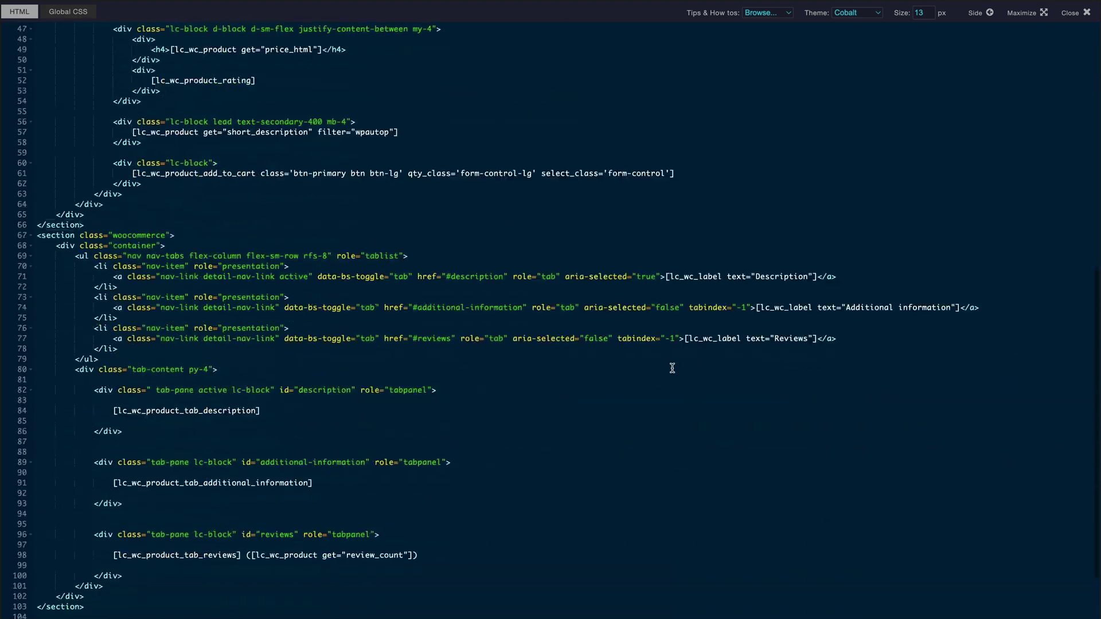
pyautogui.scroll(-2, 672, 368)
pyautogui.scroll(11, 667, 365)
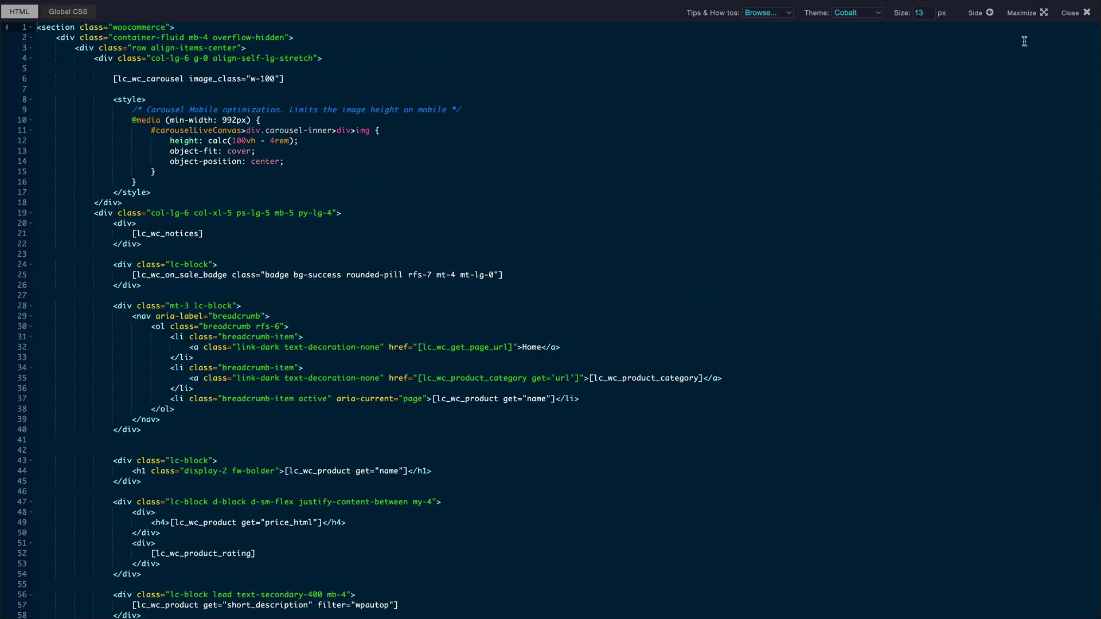
# Step: Change the Sale badge block's class from bg-success to bg-warning
pyautogui.click(1026, 15)
pyautogui.press('Escape')
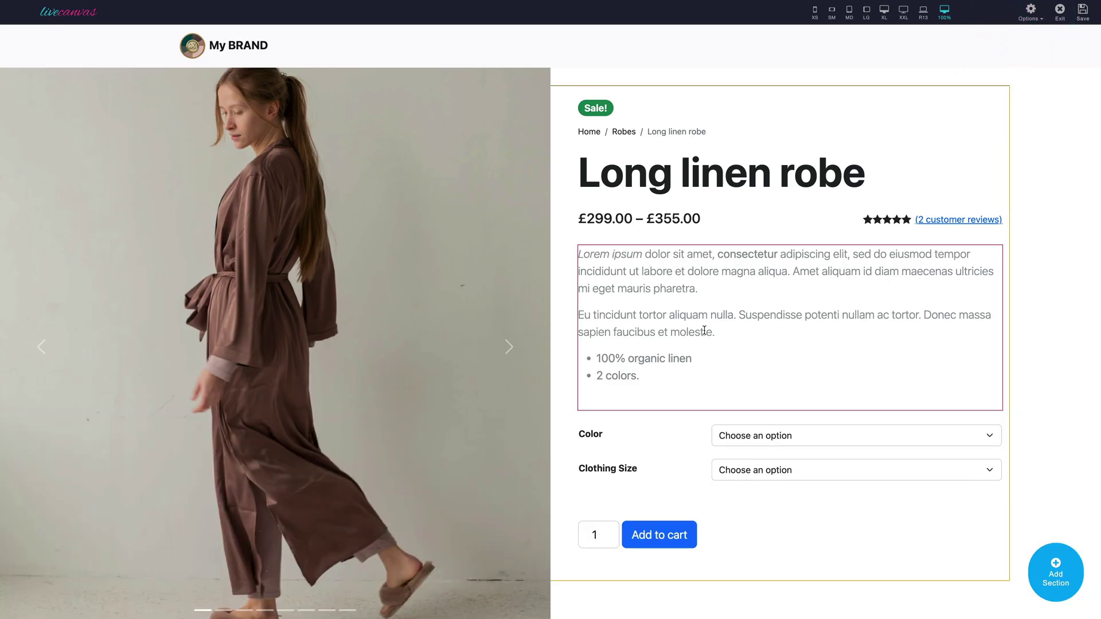
pyautogui.scroll(-2, 705, 327)
pyautogui.scroll(2, 593, 109)
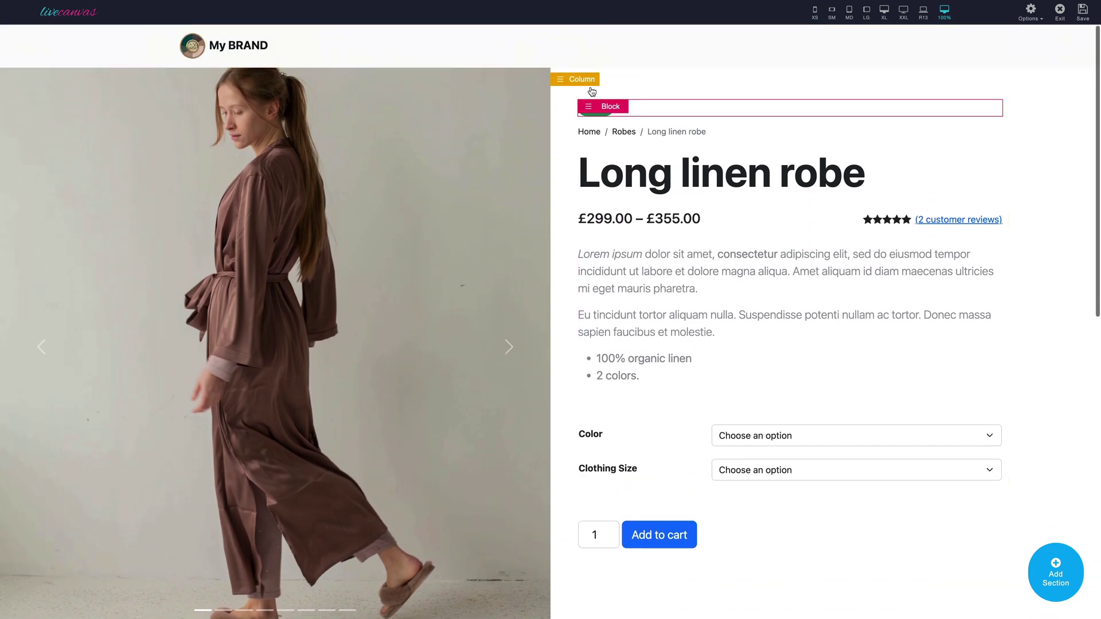
pyautogui.click(595, 106)
pyautogui.click(607, 122)
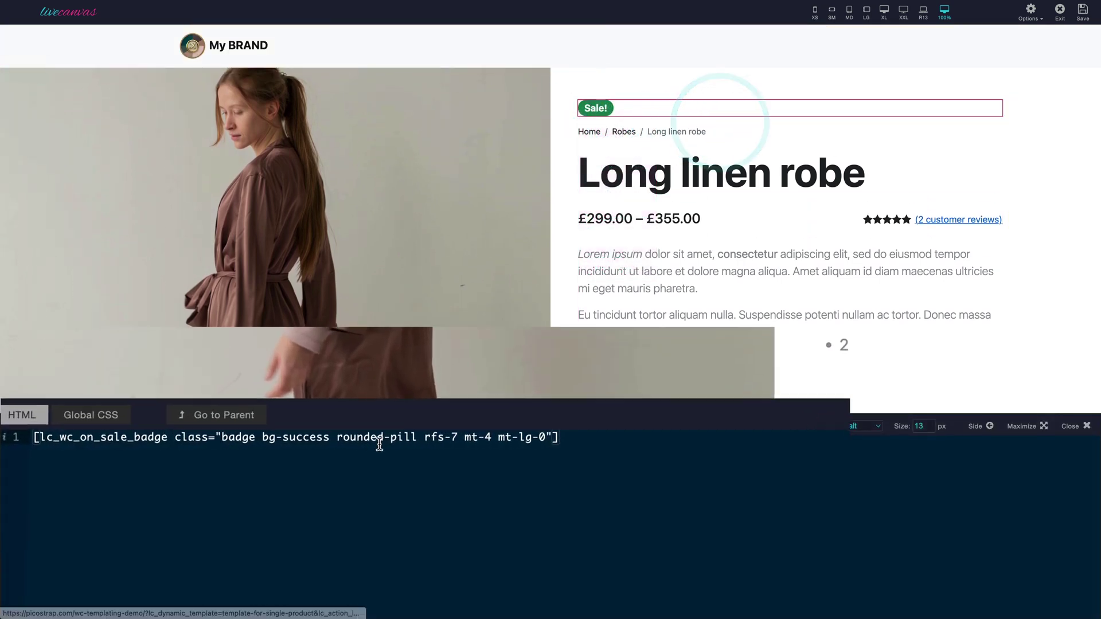
pyautogui.doubleClick(334, 437)
pyautogui.write('warning')
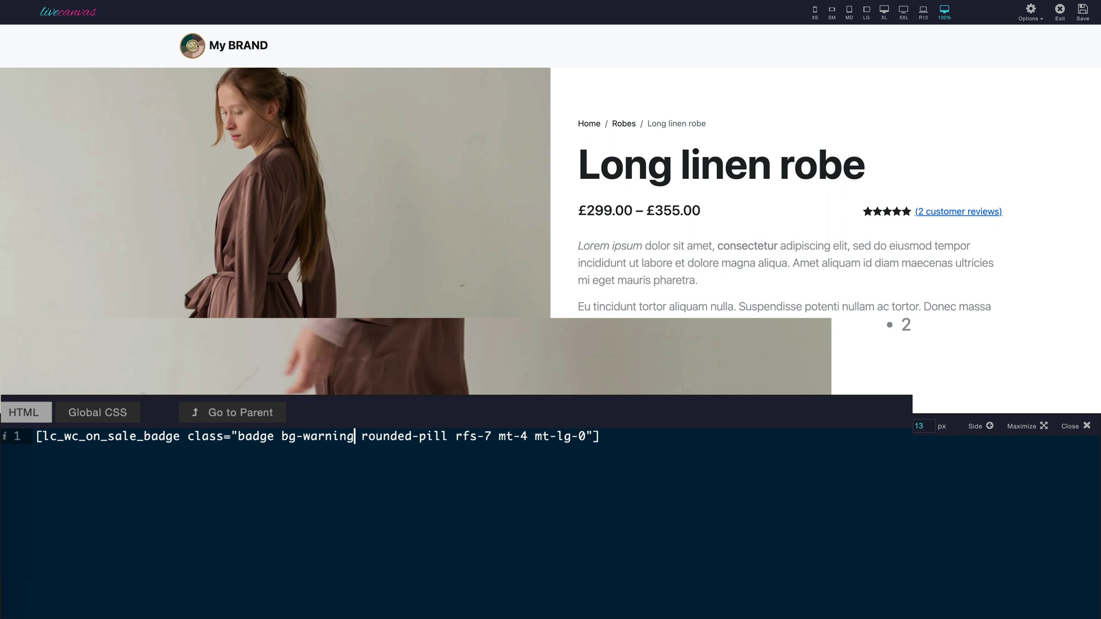
# Step: Change the Add to cart button class from btn-primary to btn-success
pyautogui.click(638, 399)
pyautogui.scroll(-1, 603, 460)
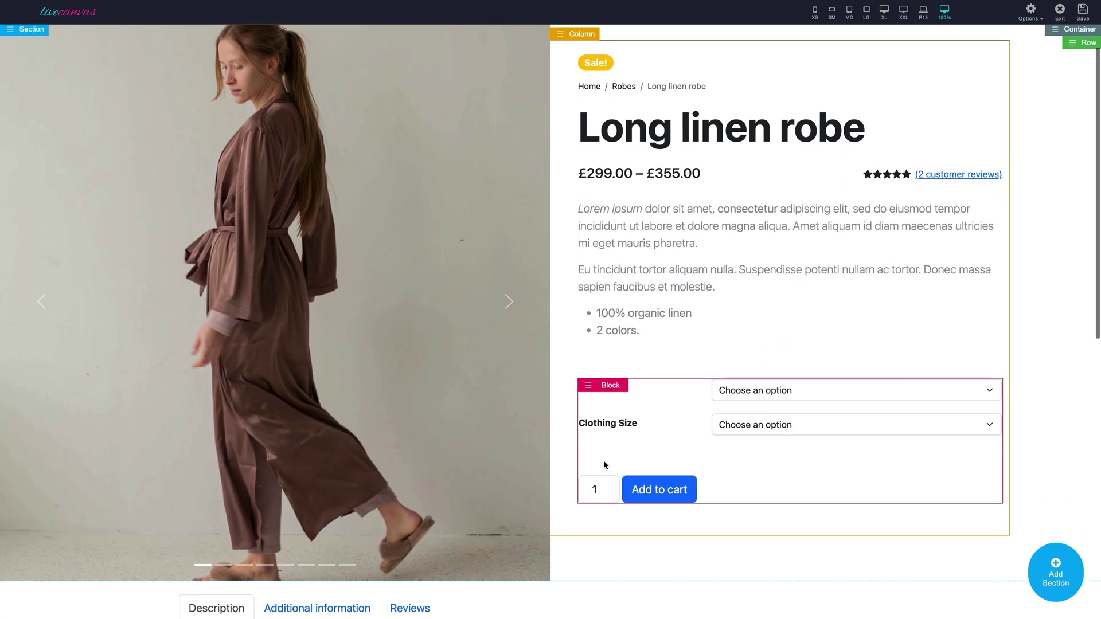
pyautogui.click(605, 392)
pyautogui.click(610, 402)
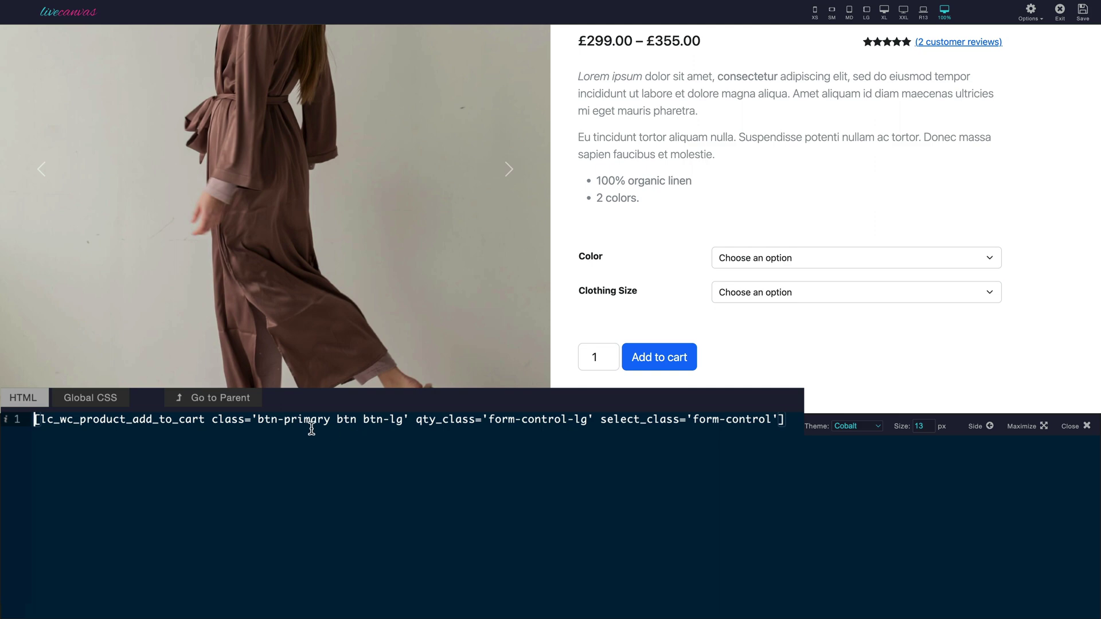
pyautogui.doubleClick(226, 442)
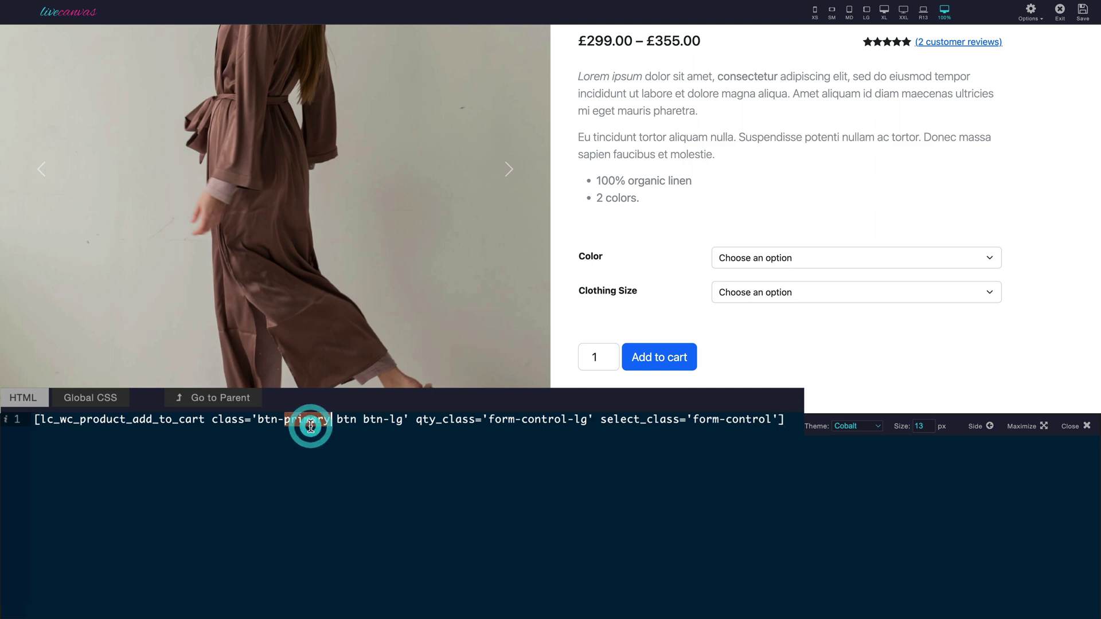
pyautogui.write('danger')
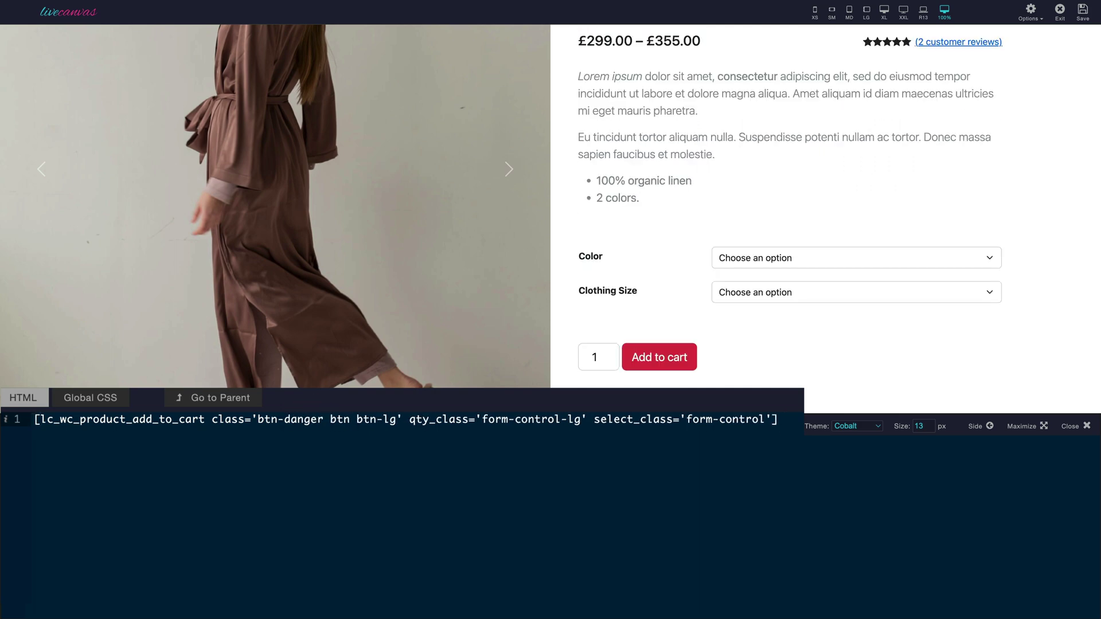
pyautogui.press('BackSpace')
pyautogui.press('BackSpace')
pyautogui.press('BackSpace')
pyautogui.press('BackSpace')
pyautogui.press('BackSpace')
pyautogui.press('BackSpace')
pyautogui.write('success')
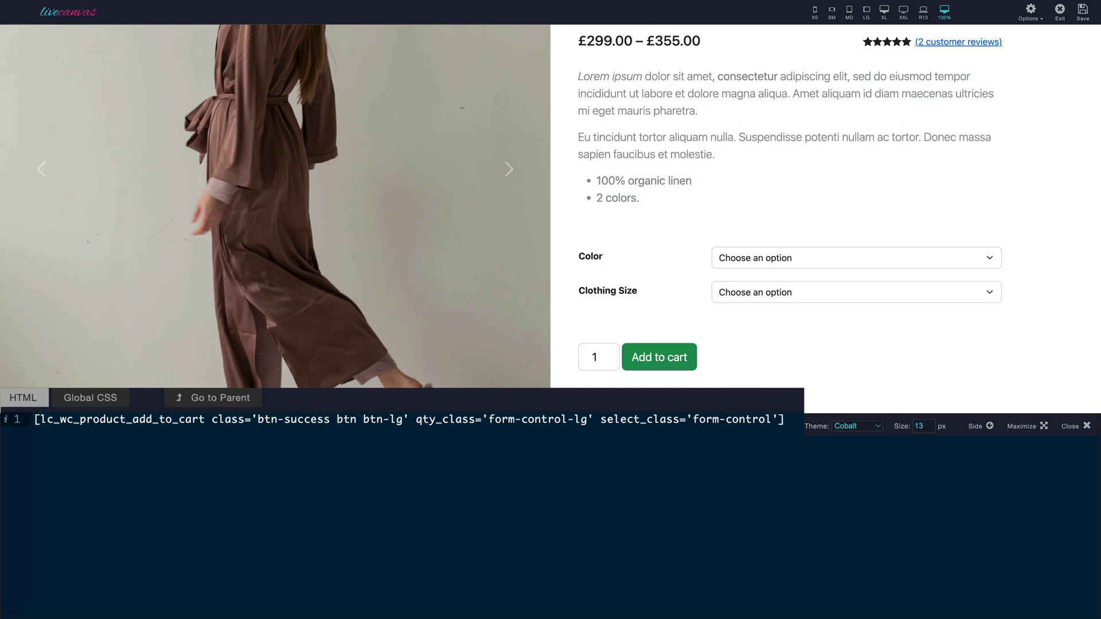
# Step: Remove the btn-lg and form-control-lg classes from the add-to-cart block
pyautogui.moveTo(404, 420); pyautogui.dragTo(363, 420)
pyautogui.moveTo(554, 420); pyautogui.dragTo(457, 421)
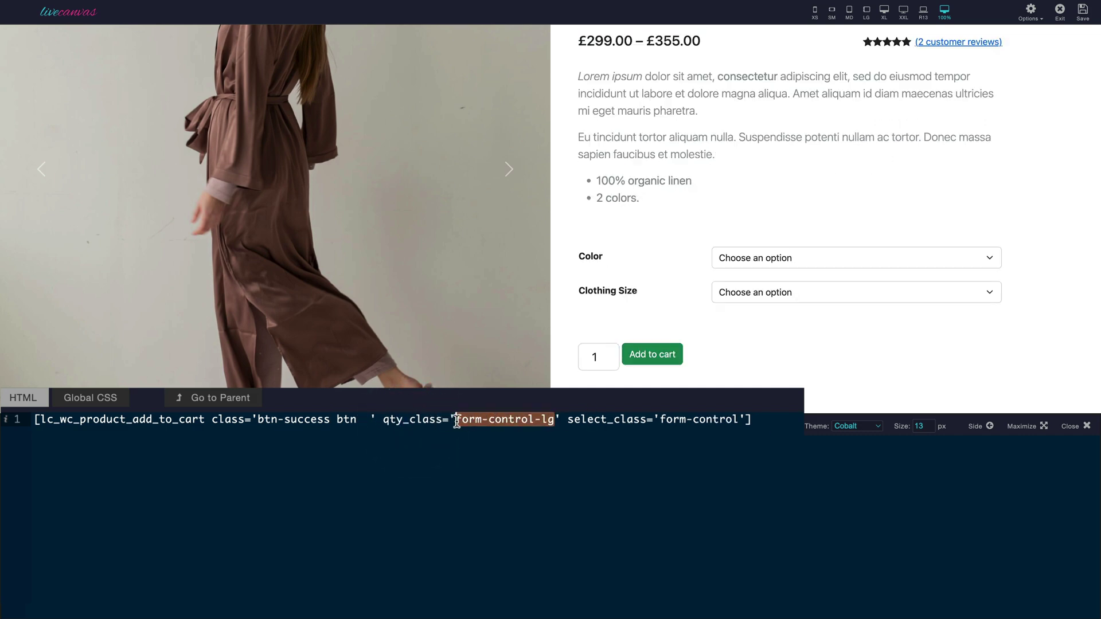
pyautogui.press('BackSpace')
pyautogui.press('Escape')
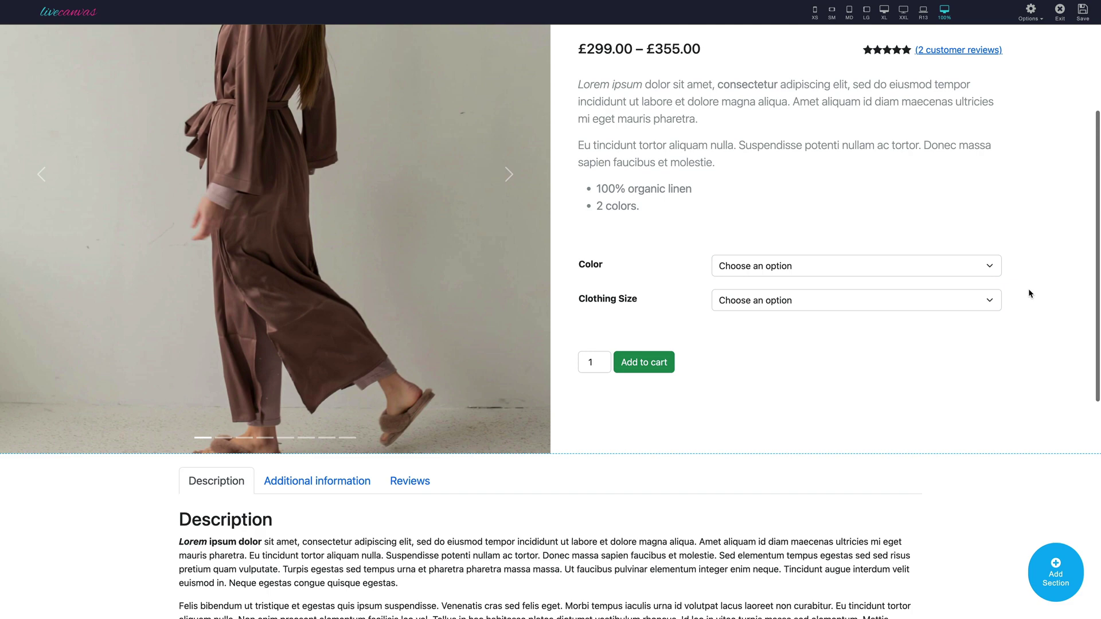
pyautogui.scroll(5, 1028, 288)
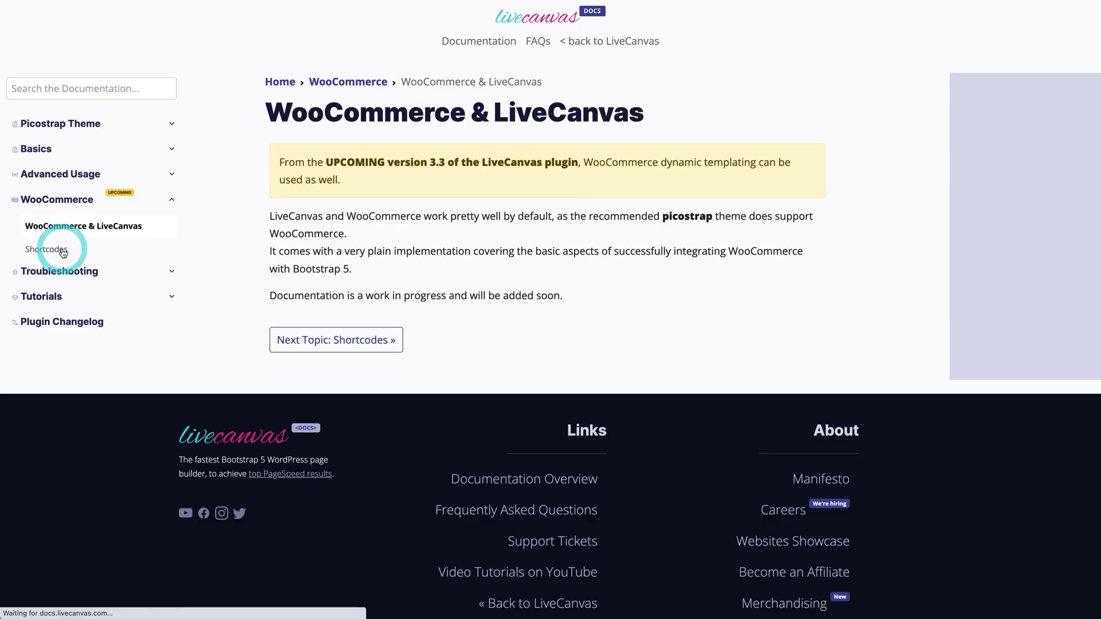
# Step: Review the WooCommerce Shortcodes parameter tables and highlight the product_cat example shortcodes
pyautogui.scroll(-5, 663, 297)
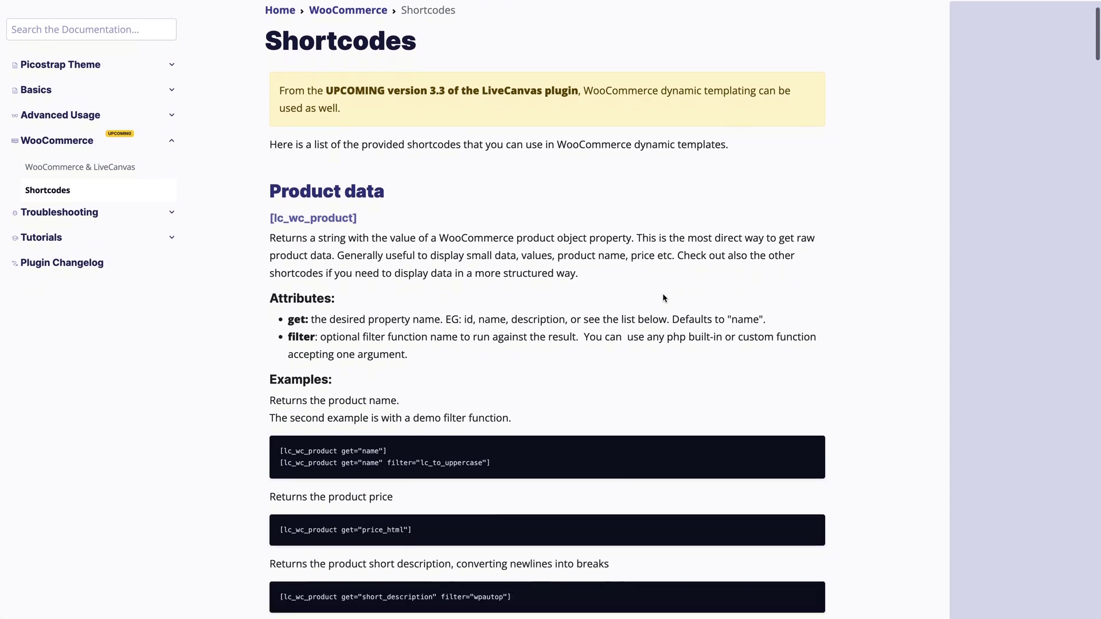
pyautogui.scroll(-7, 664, 297)
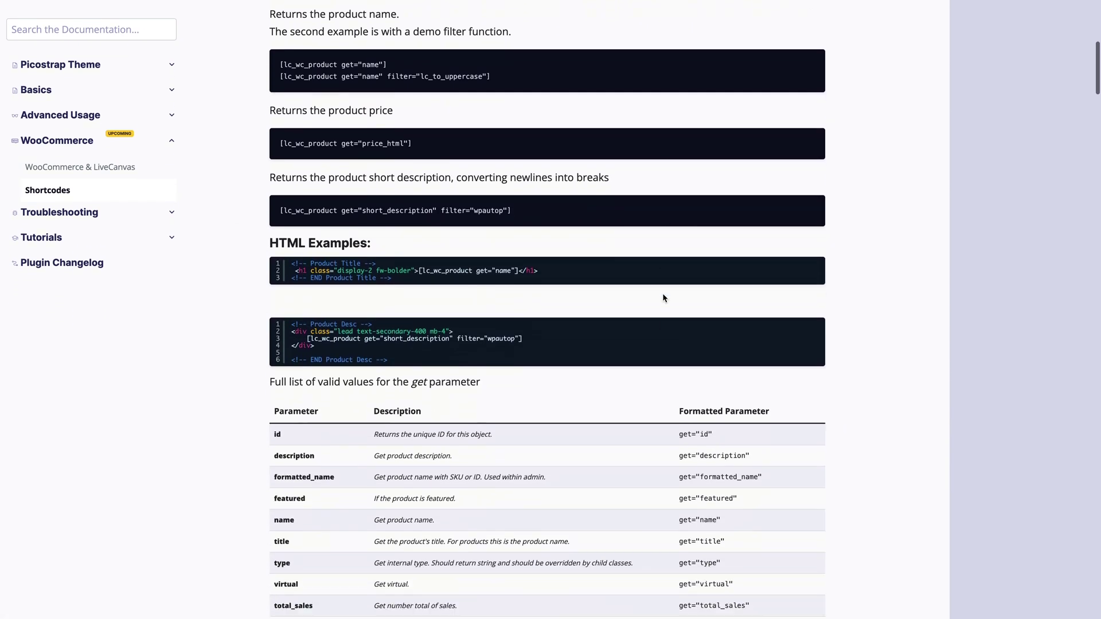
pyautogui.scroll(-15, 661, 297)
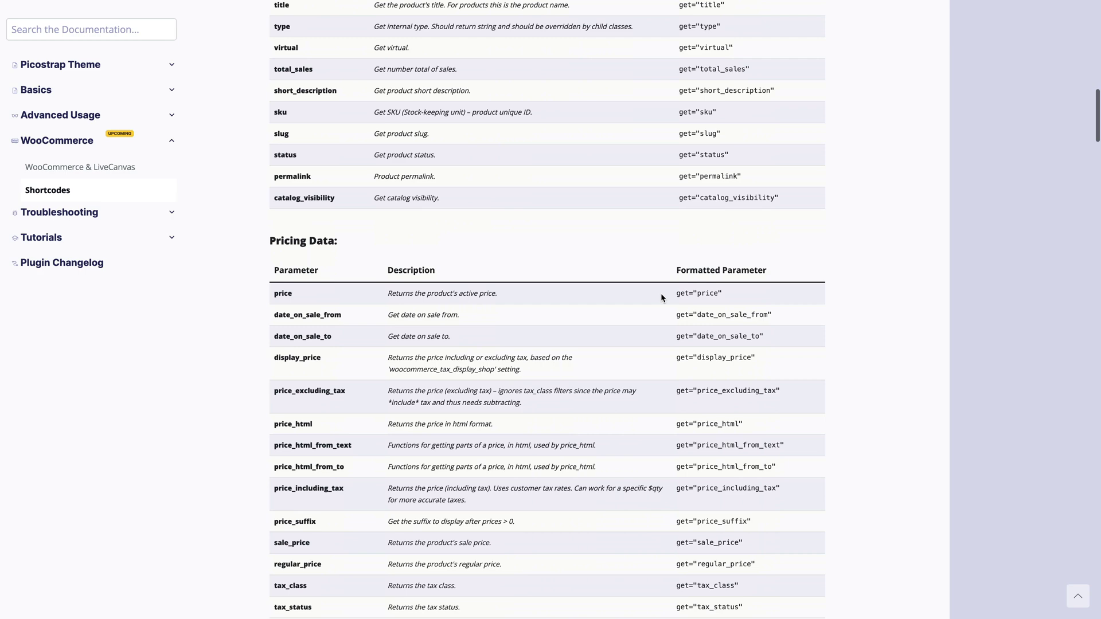
pyautogui.scroll(-20, 661, 297)
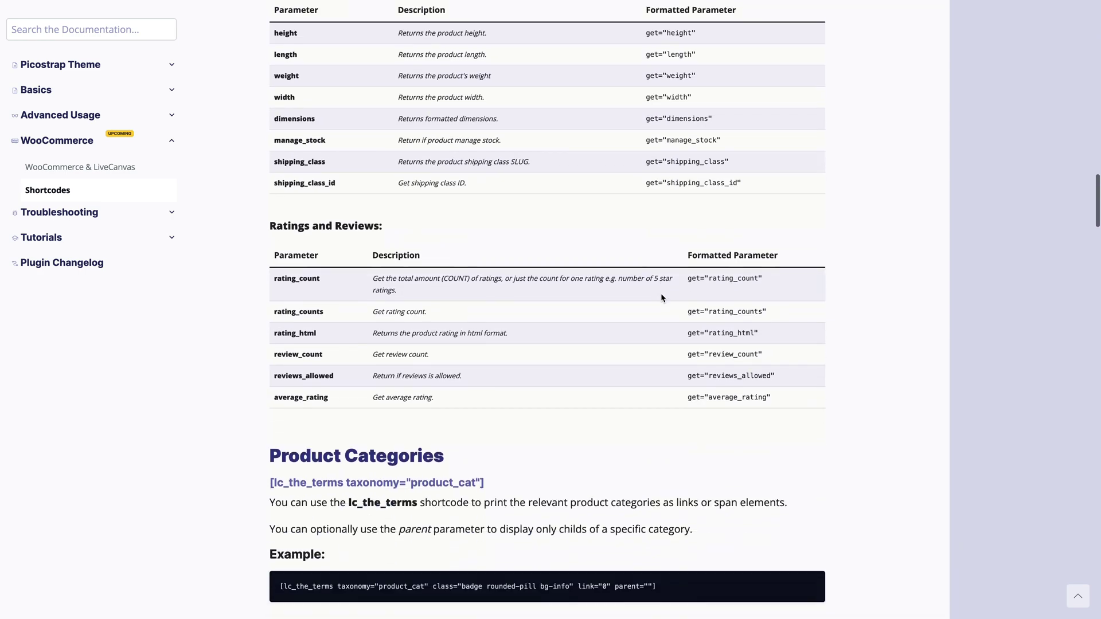
pyautogui.scroll(2, 497, 190)
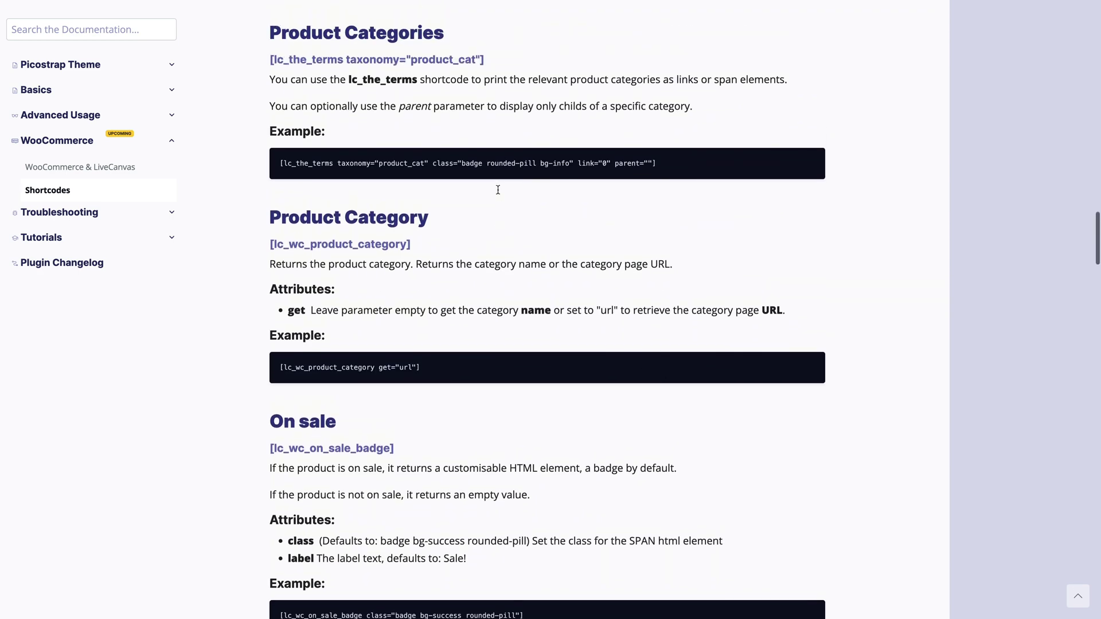
pyautogui.moveTo(392, 172); pyautogui.dragTo(641, 171)
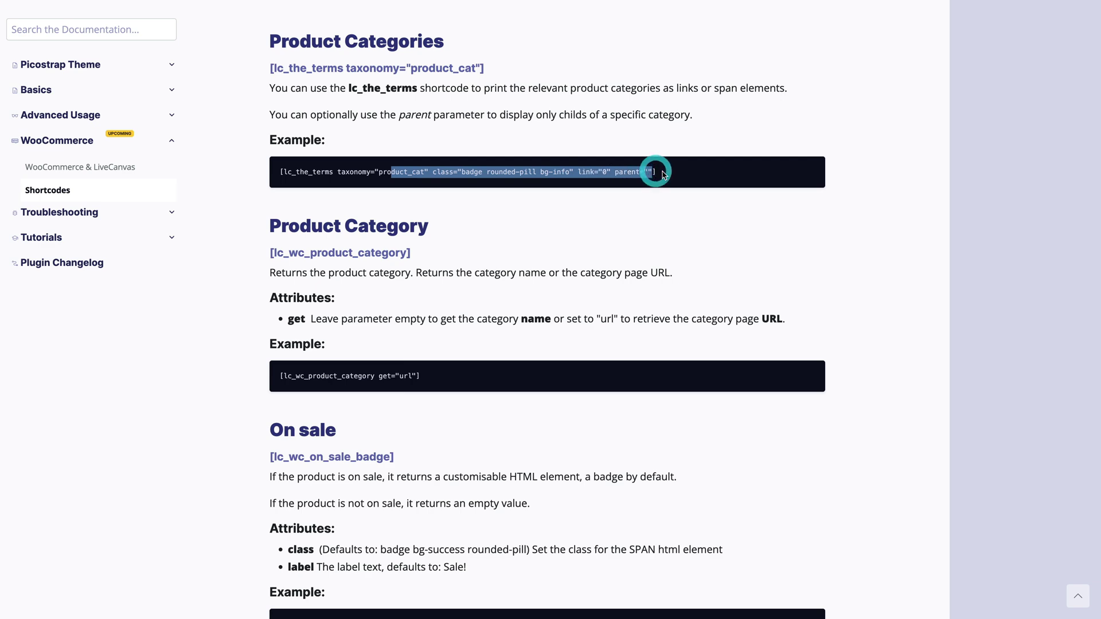
pyautogui.click(660, 173)
pyautogui.scroll(-2, 406, 278)
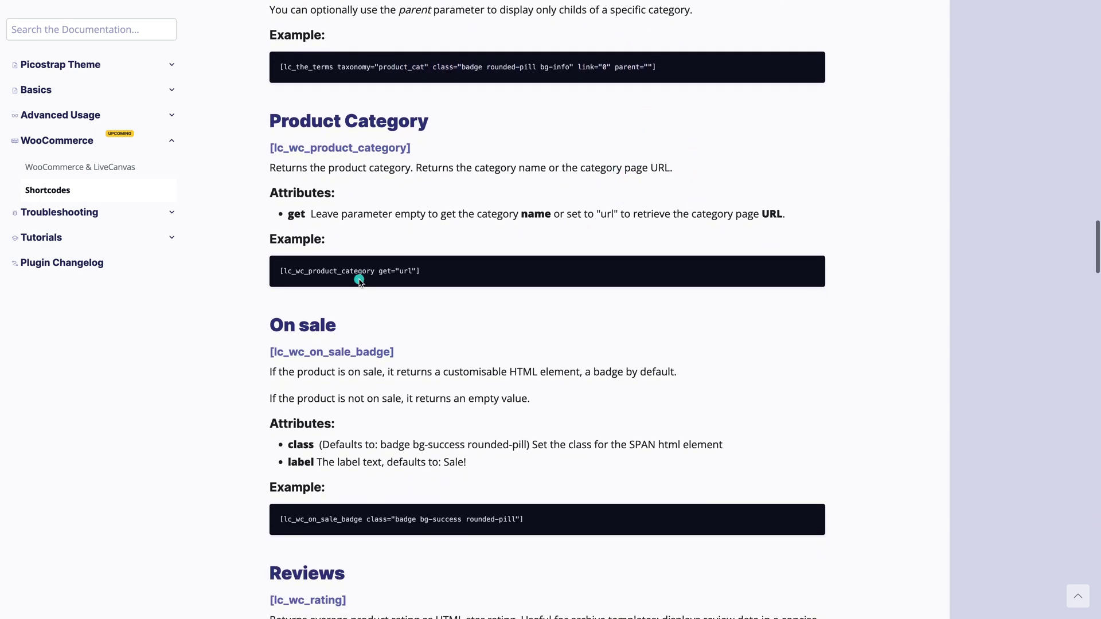
pyautogui.tripleClick(359, 281)
pyautogui.click(391, 306)
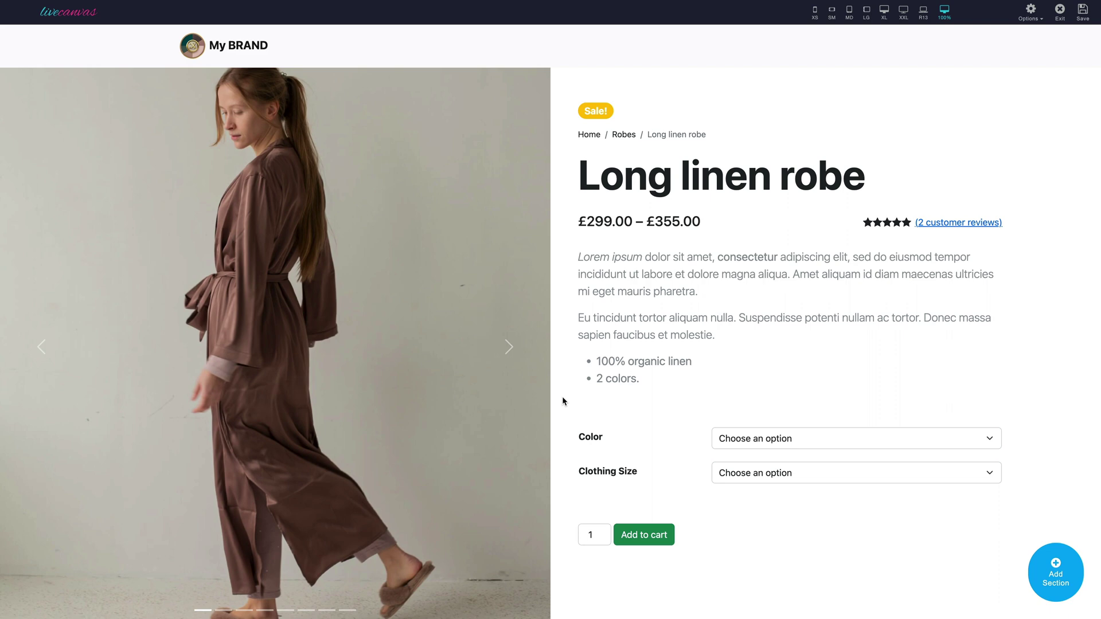
# Step: Replace the lorem ipsum short description with the WooCommerce Product Description block
pyautogui.click(618, 314)
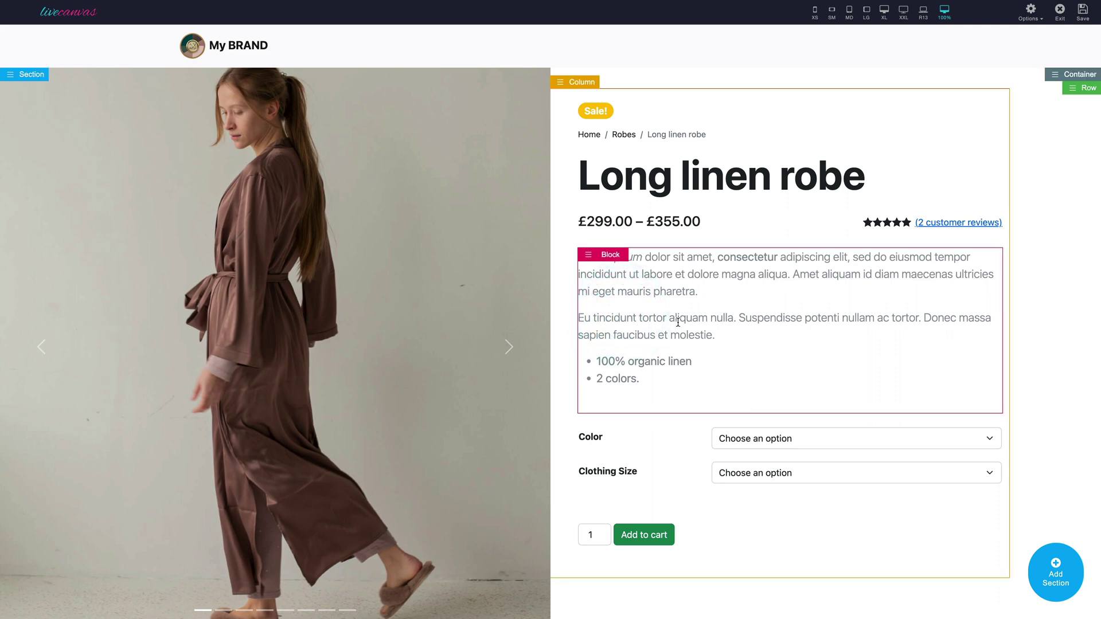
pyautogui.click(608, 258)
pyautogui.click(622, 304)
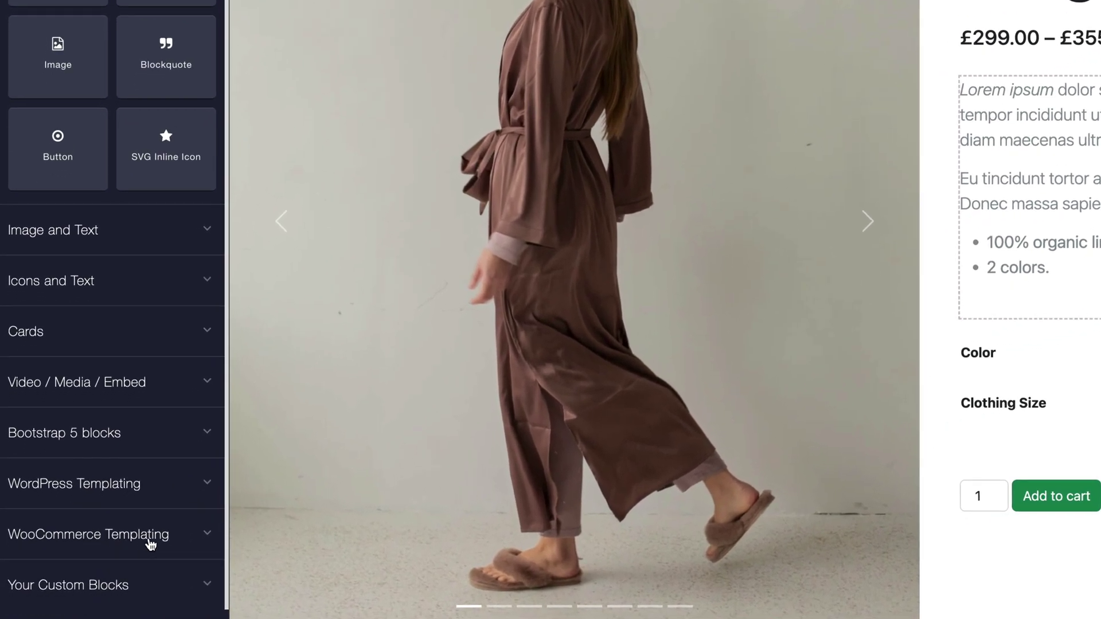
pyautogui.click(151, 543)
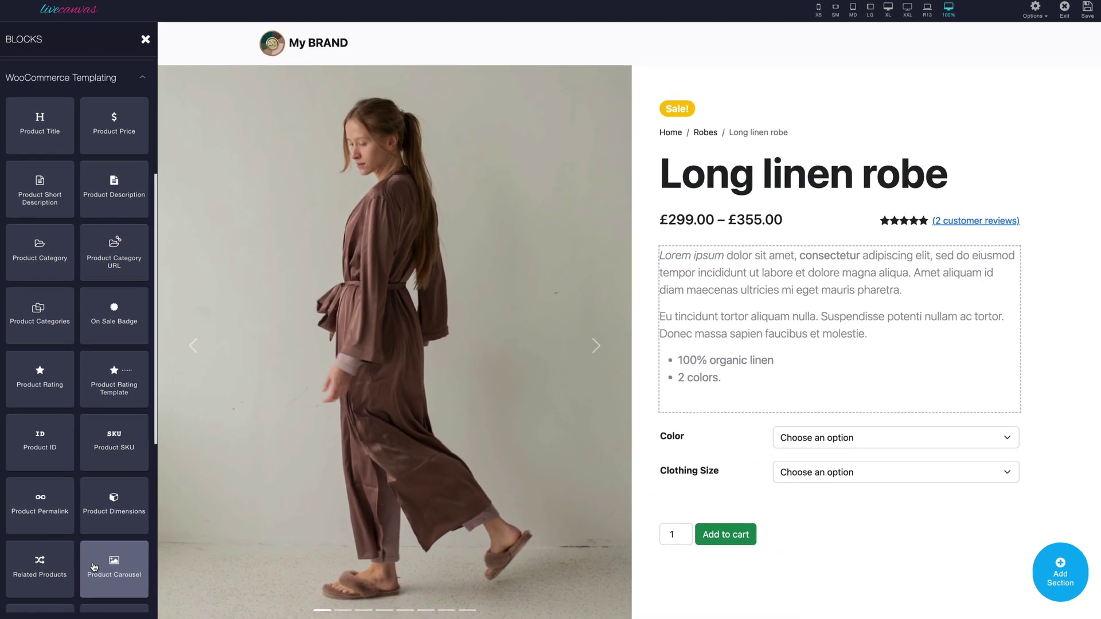
pyautogui.scroll(-6, 93, 567)
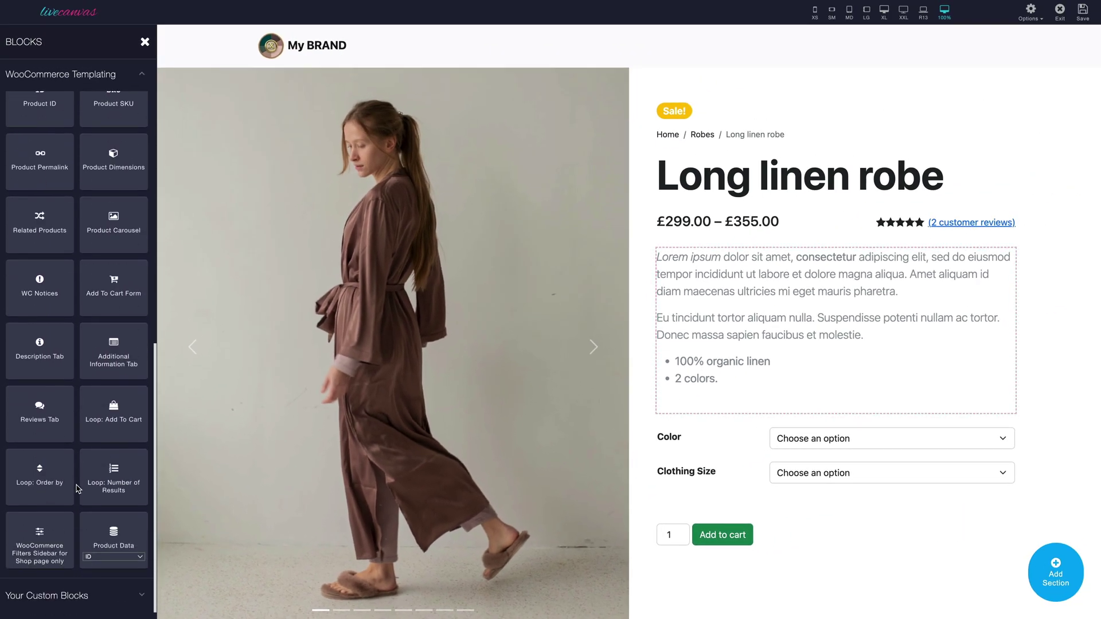
pyautogui.scroll(8, 78, 488)
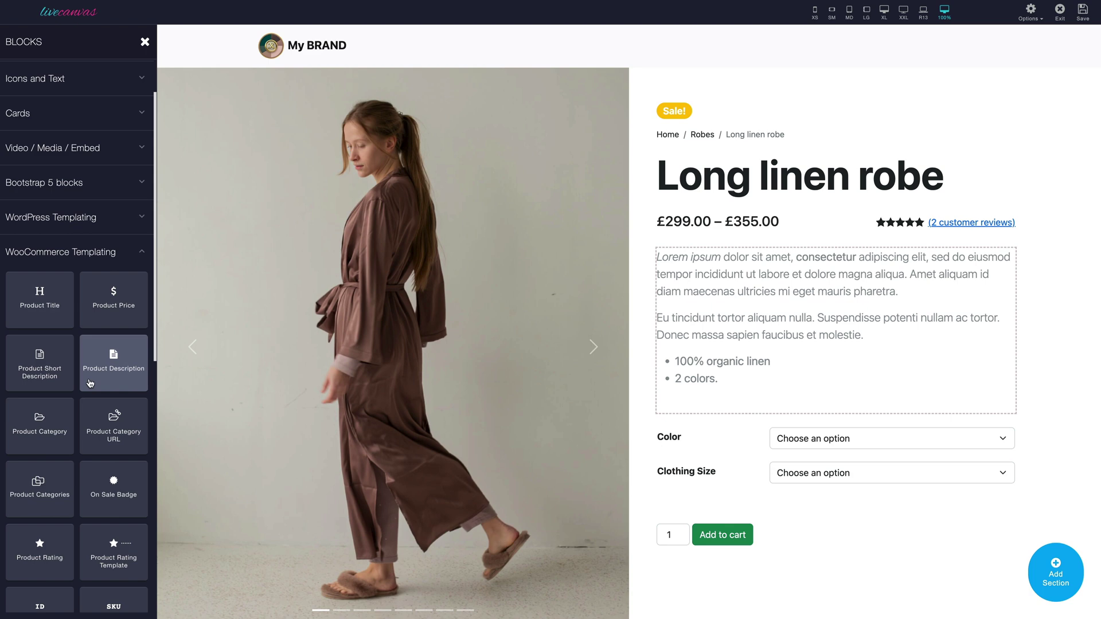
pyautogui.scroll(-1, 90, 383)
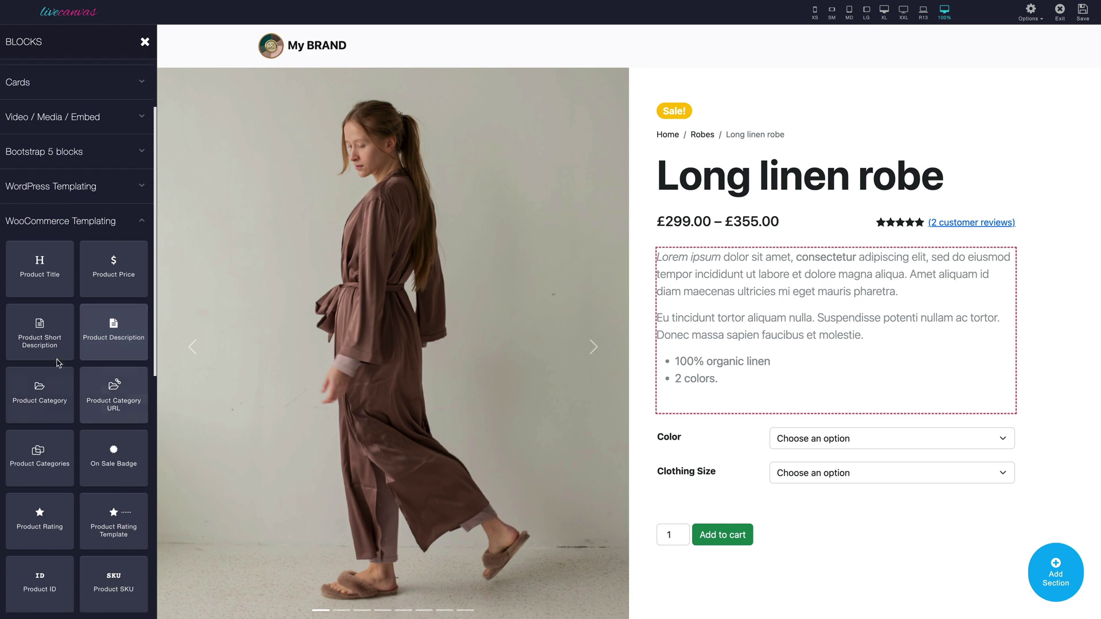
pyautogui.click(114, 346)
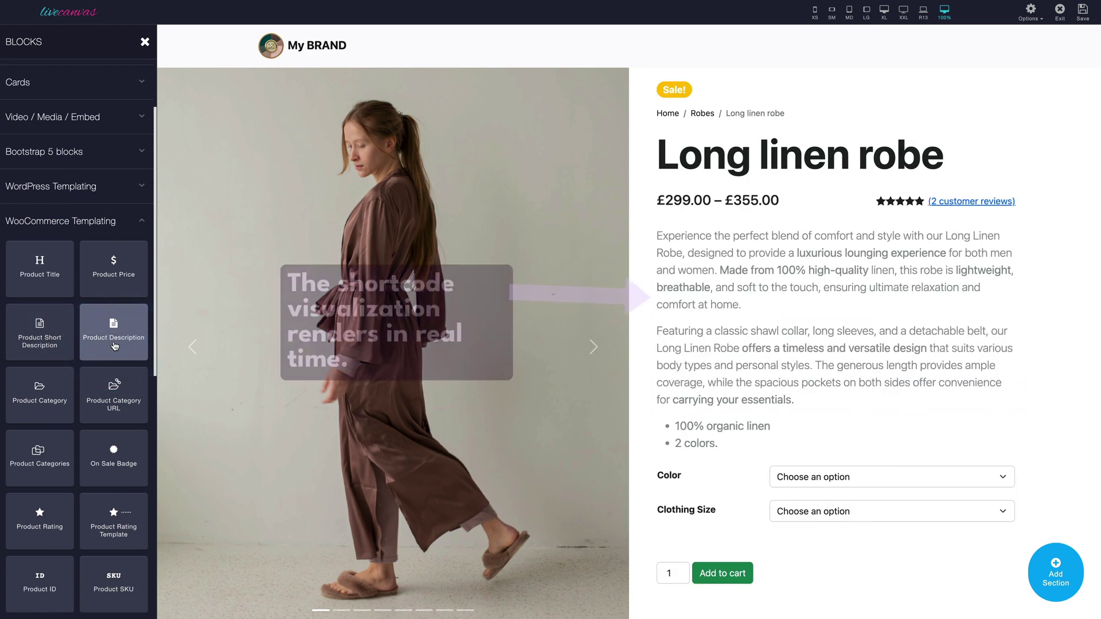
# Step: Try product categories, on-sale badge and star rating blocks, then restore the full Product Description
pyautogui.scroll(-1, 109, 378)
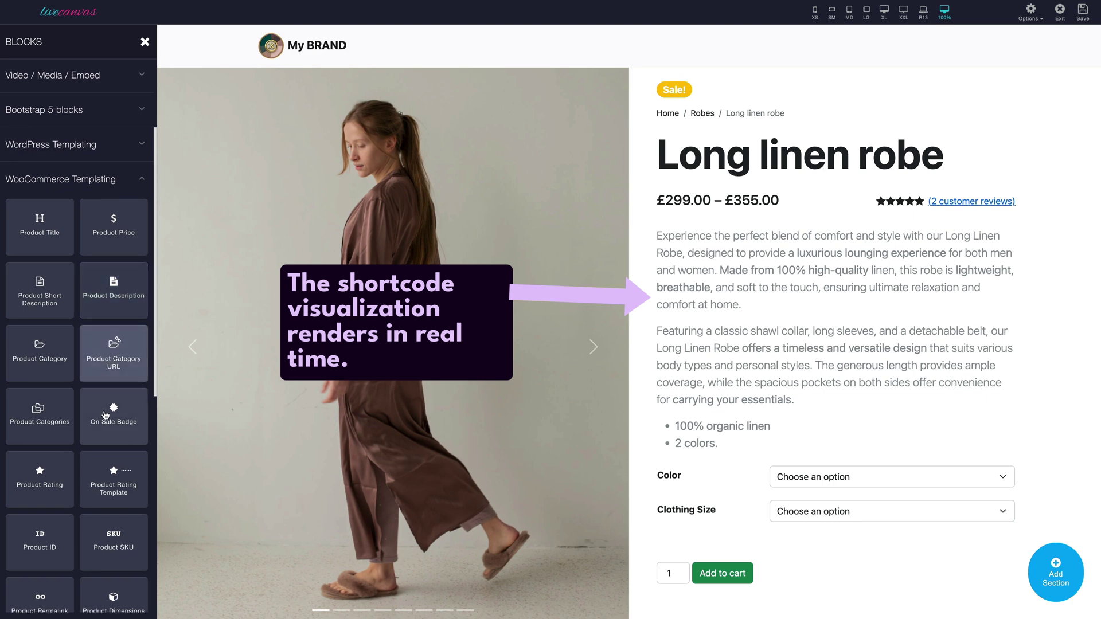
pyautogui.click(52, 421)
pyautogui.click(119, 426)
pyautogui.scroll(-1, 119, 426)
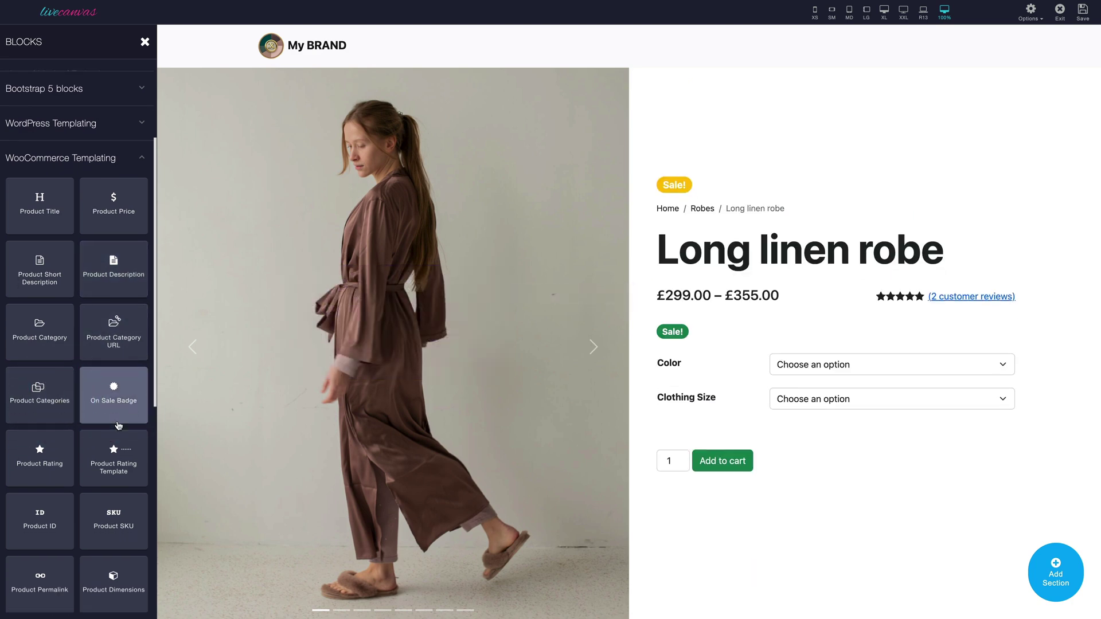
pyautogui.click(42, 449)
pyautogui.click(117, 454)
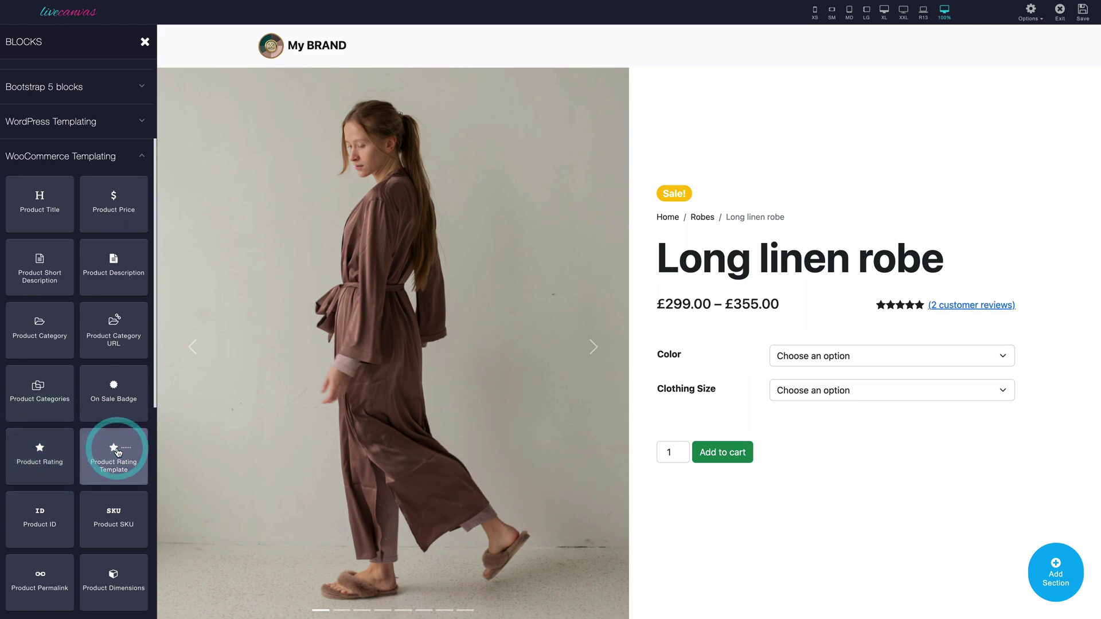
pyautogui.click(124, 275)
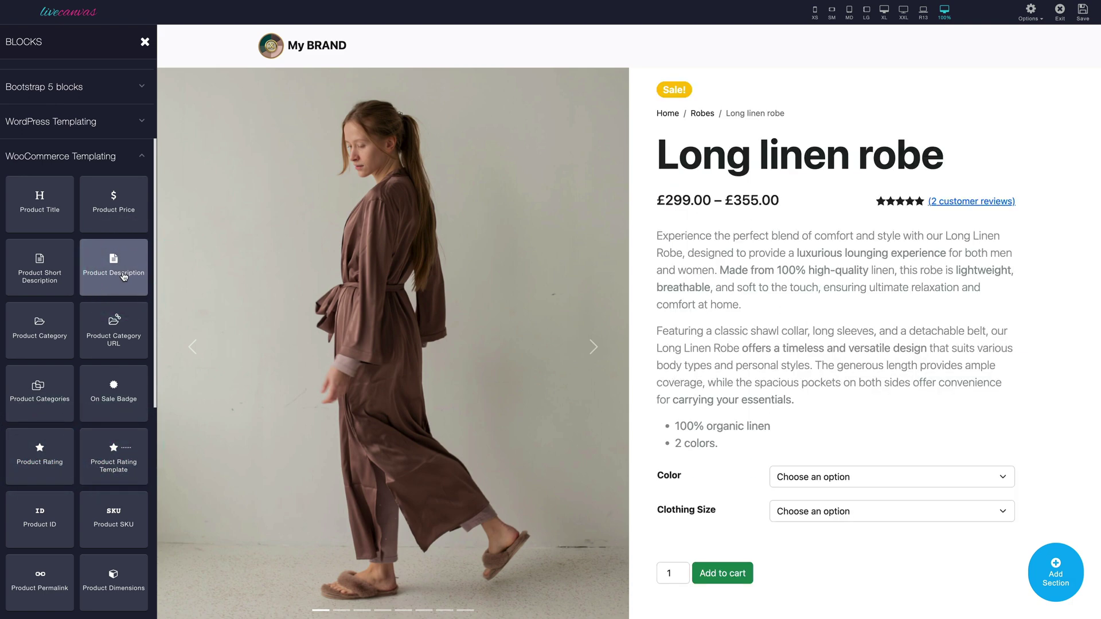
# Step: Inspect the description block's HTML source, checking its shortcode on line 1
pyautogui.click(686, 237)
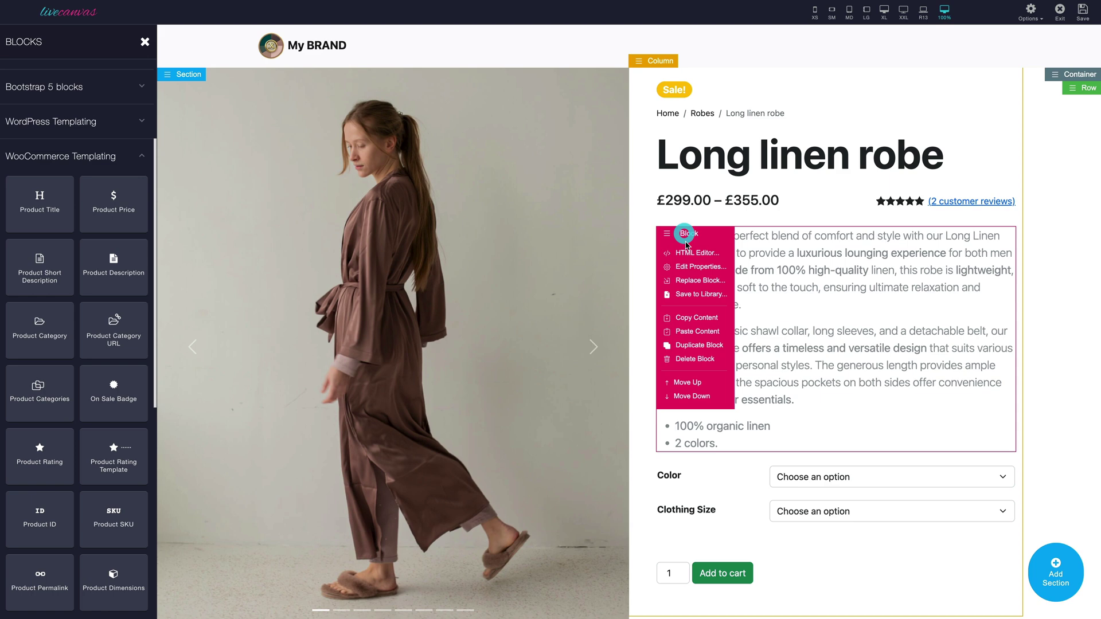
pyautogui.click(692, 247)
pyautogui.moveTo(259, 456); pyautogui.dragTo(14, 440)
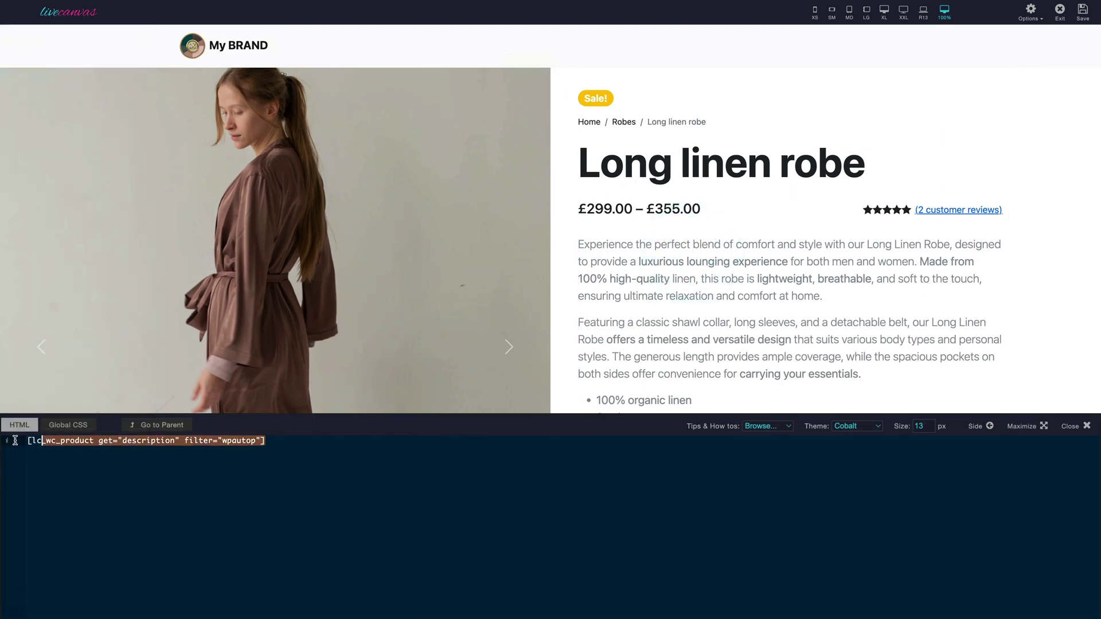
pyautogui.click(127, 474)
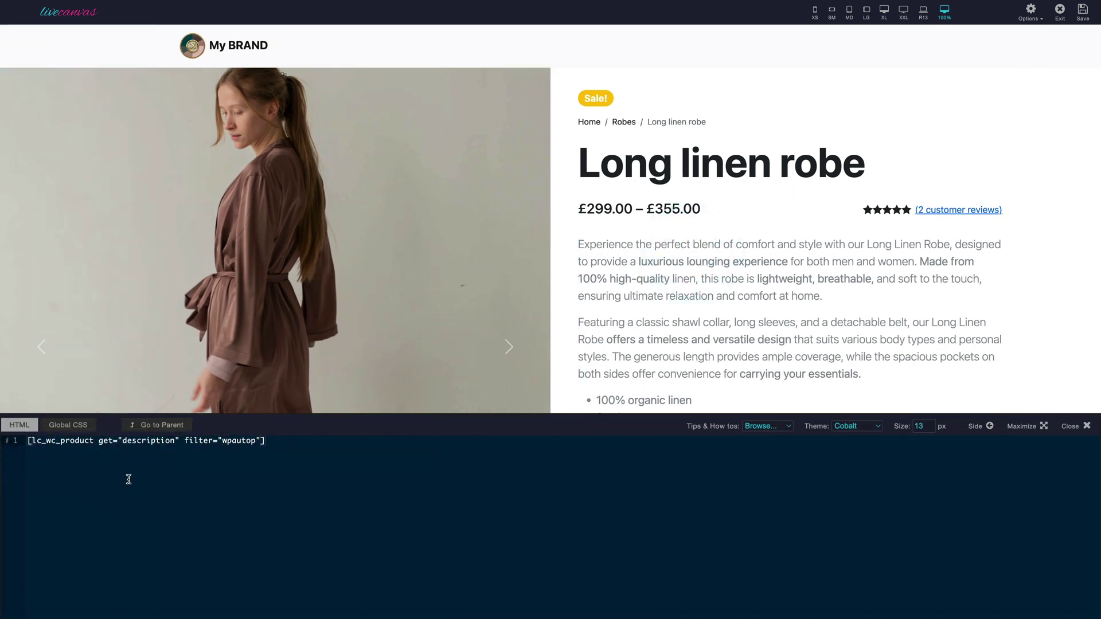
pyautogui.click(616, 253)
# Step: Replace the block with Product Short Description, save the template and exit LiveCanvas
pyautogui.click(606, 242)
pyautogui.click(625, 277)
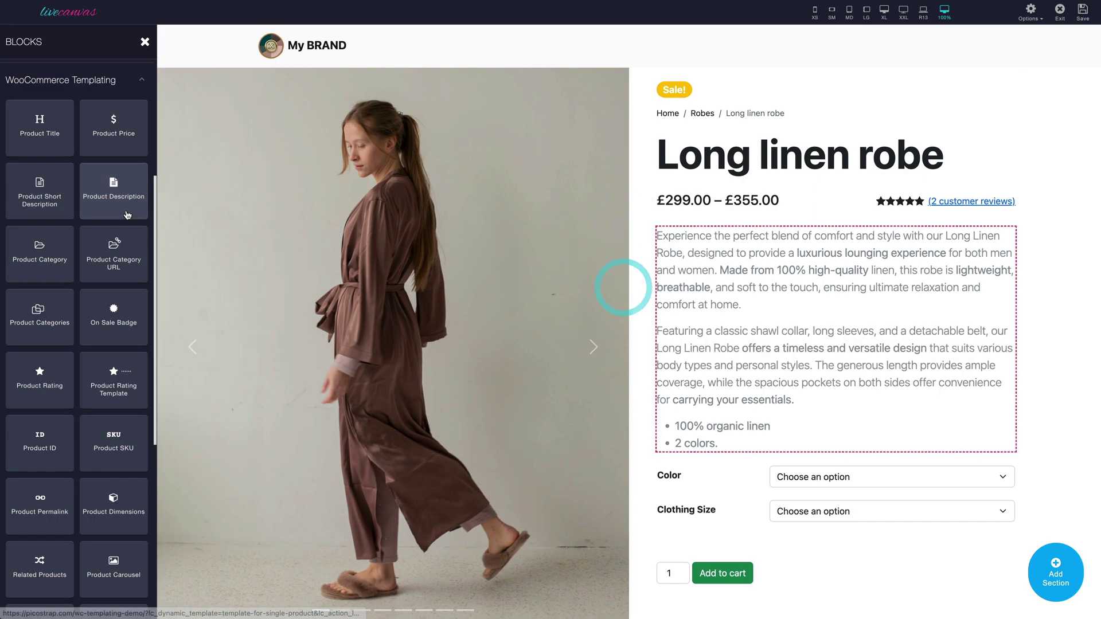
pyautogui.click(55, 206)
pyautogui.click(1082, 14)
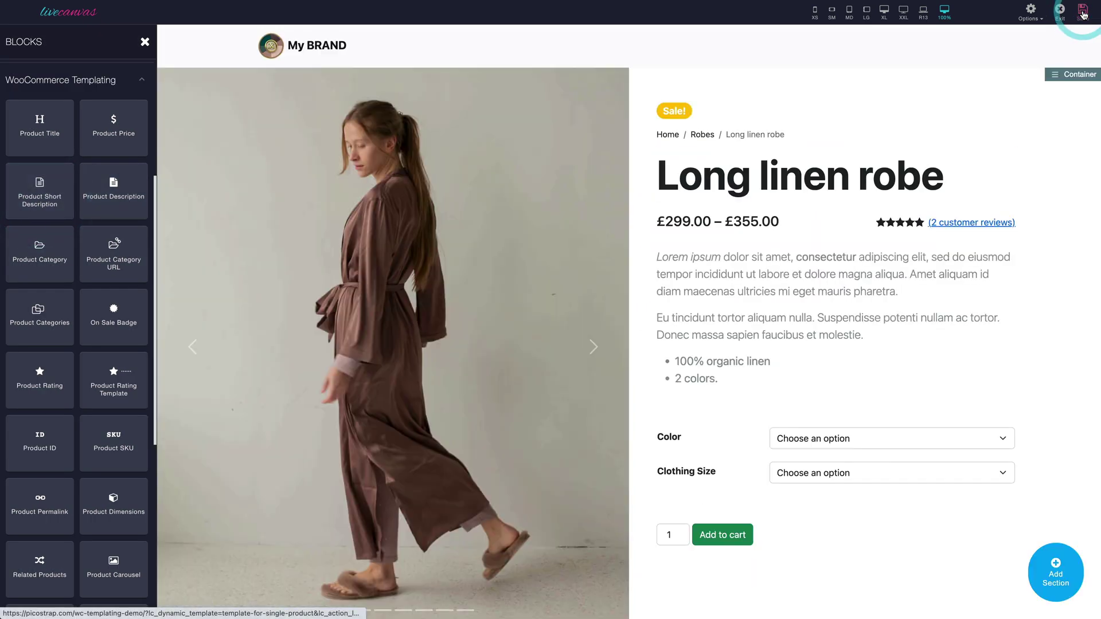
pyautogui.click(1058, 21)
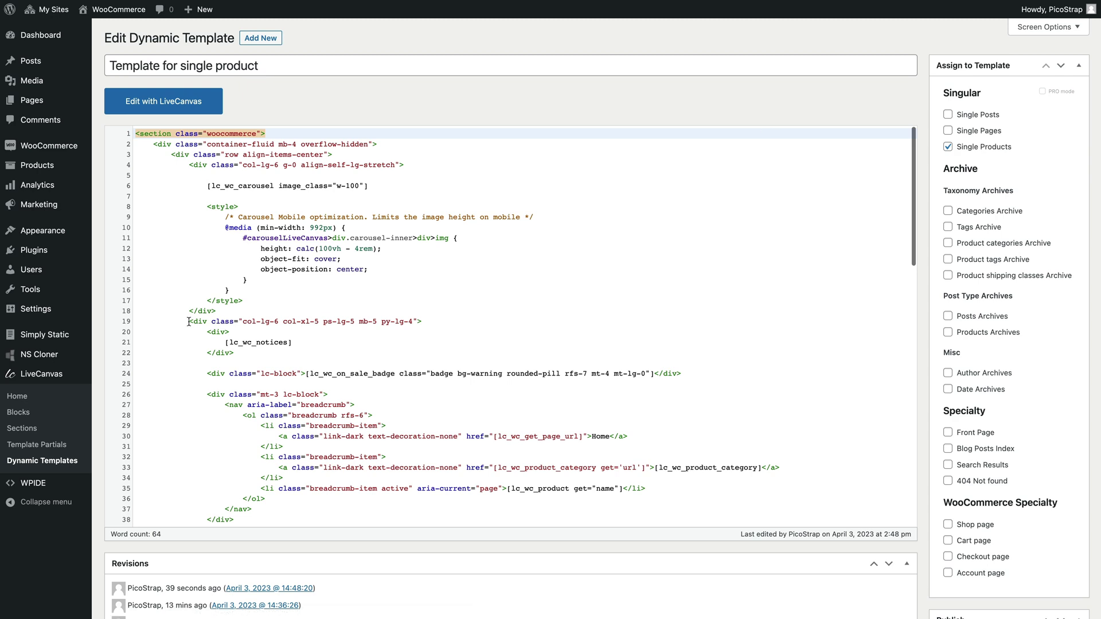
# Step: Add a new dynamic template assigned to Products Archives and publish it
pyautogui.click(56, 461)
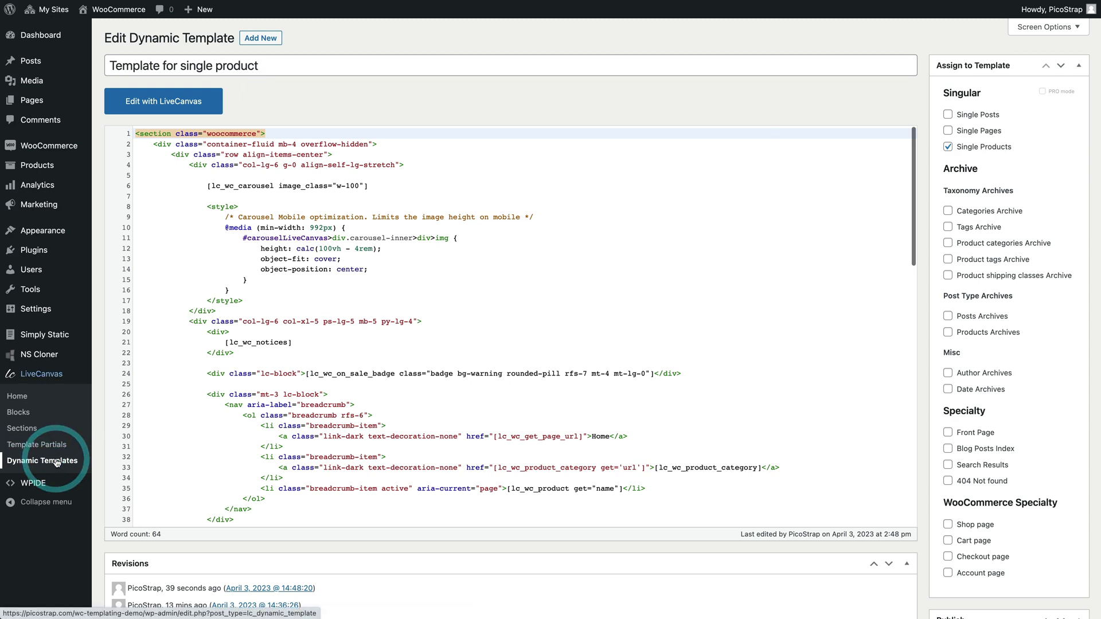
pyautogui.click(254, 41)
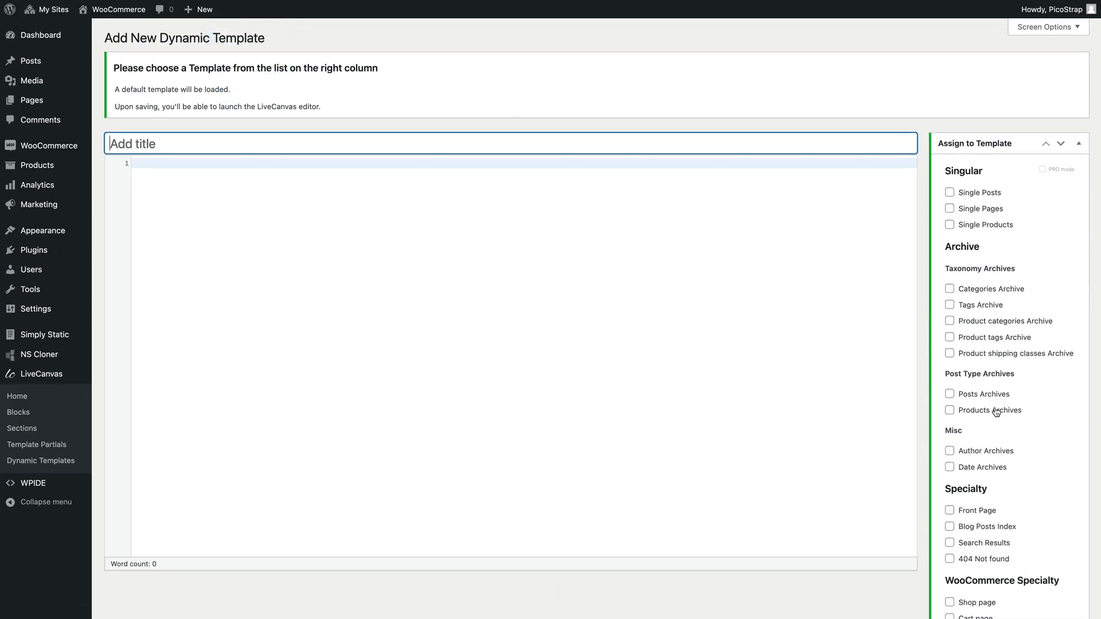
pyautogui.click(996, 412)
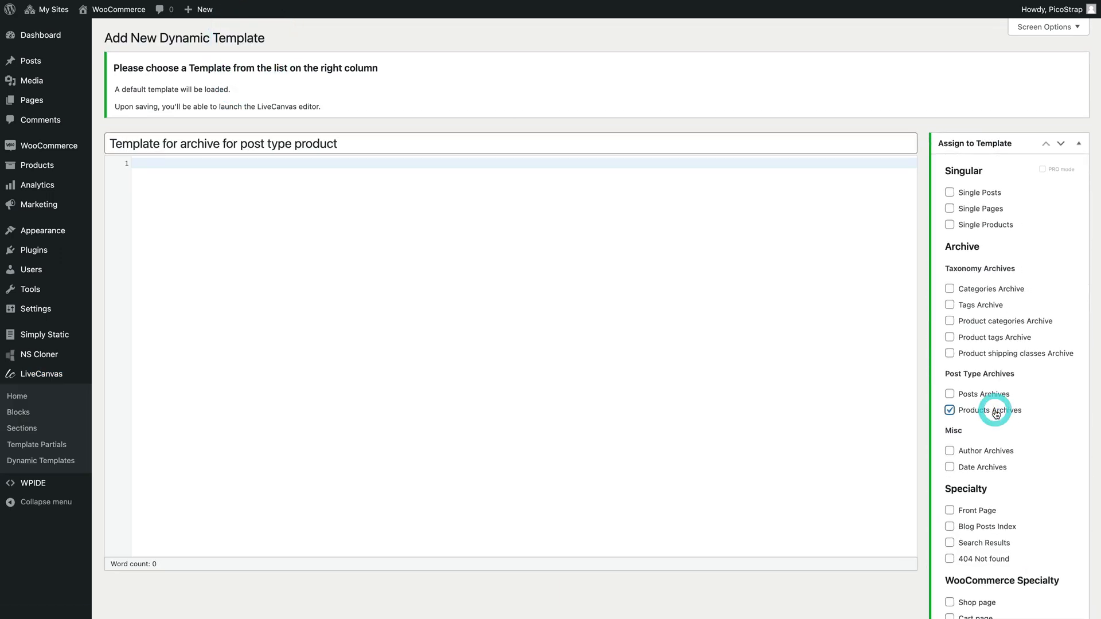
pyautogui.scroll(-2, 1044, 528)
pyautogui.click(1056, 548)
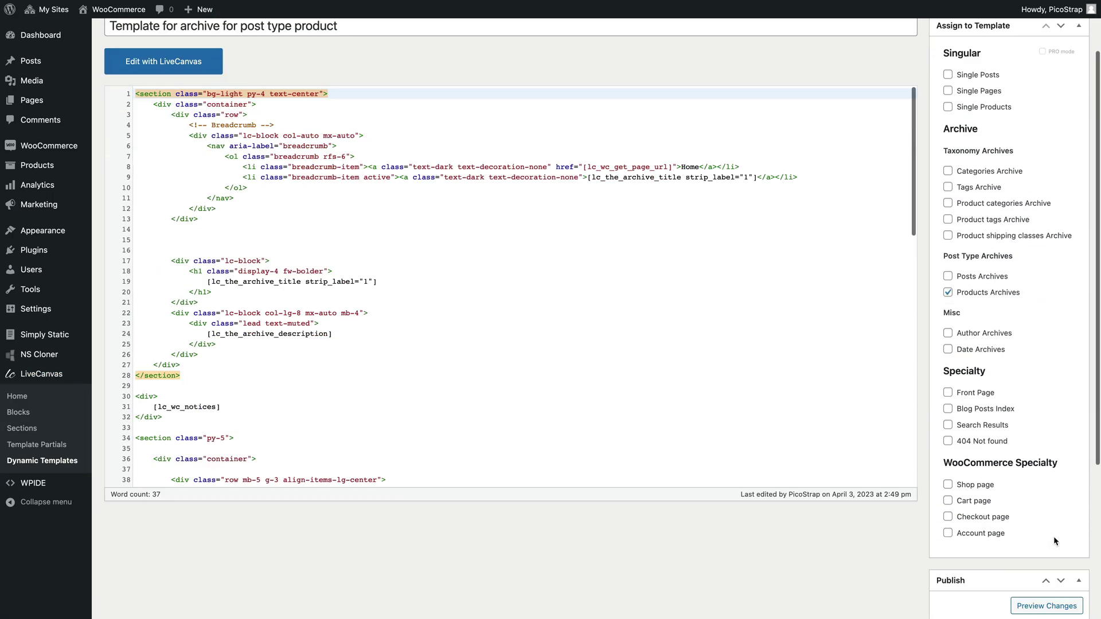
# Step: Add another dynamic template and assign it to the Shop page
pyautogui.scroll(2, 1054, 535)
pyautogui.click(260, 38)
pyautogui.scroll(-4, 1060, 428)
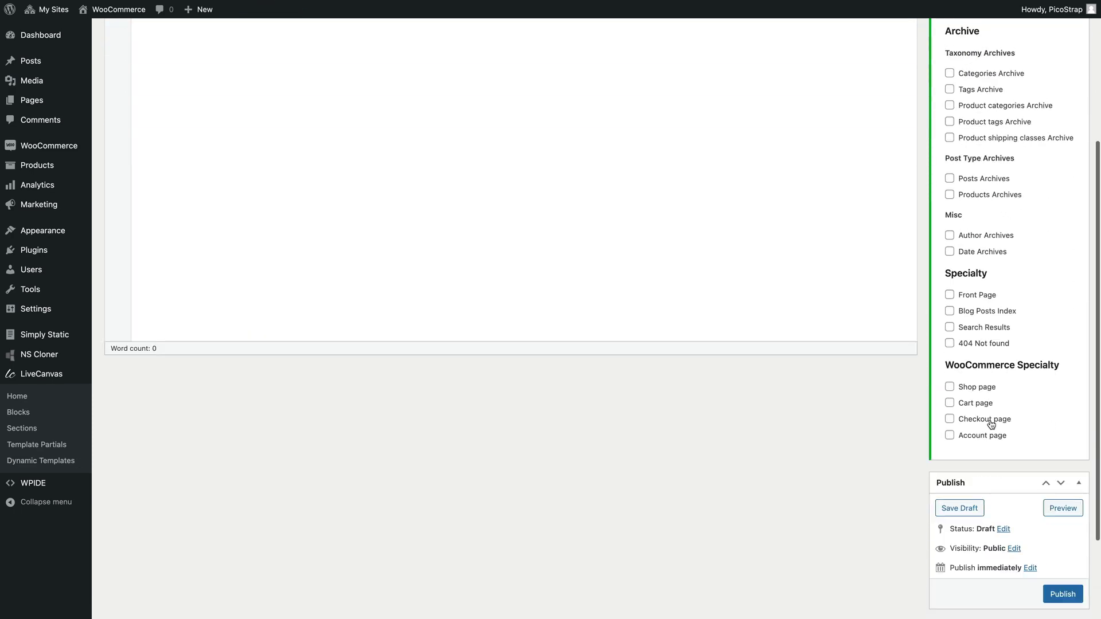
pyautogui.click(978, 385)
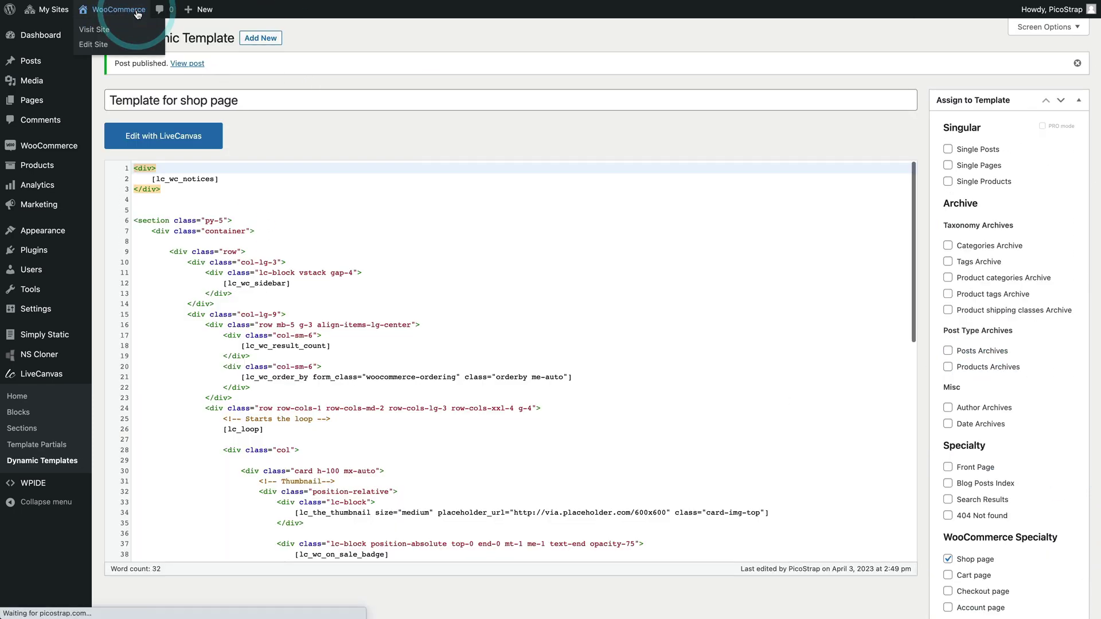
# Step: Visit the store and reach the Long linen robe page via the Robes category archive
pyautogui.click(111, 27)
pyautogui.scroll(-10, 206, 188)
pyautogui.click(714, 285)
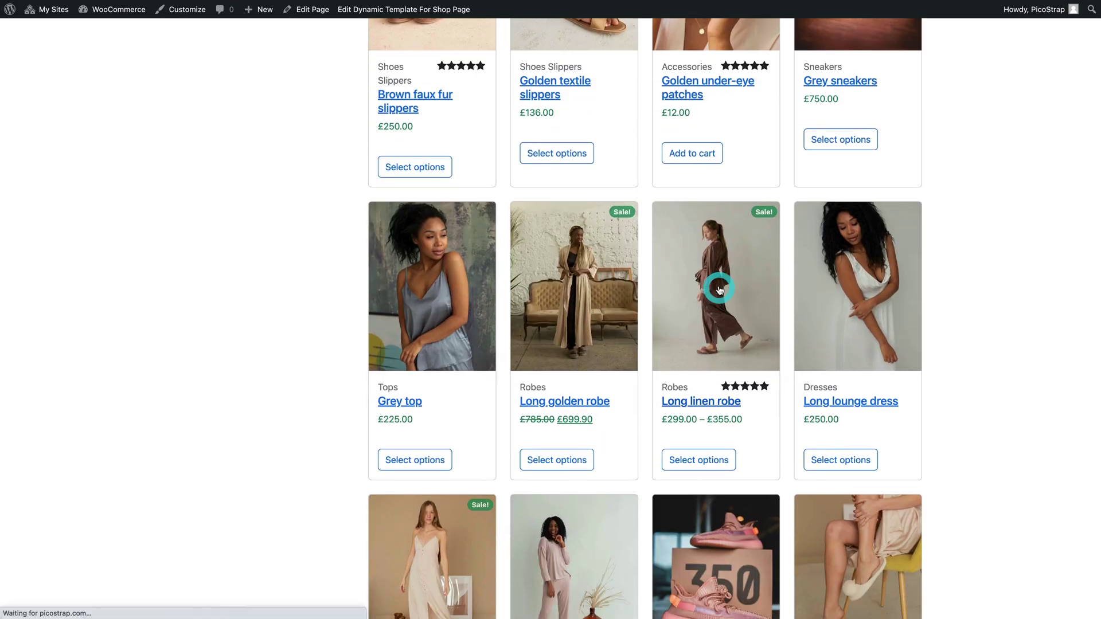
pyautogui.scroll(-5, 711, 281)
pyautogui.scroll(5, 706, 197)
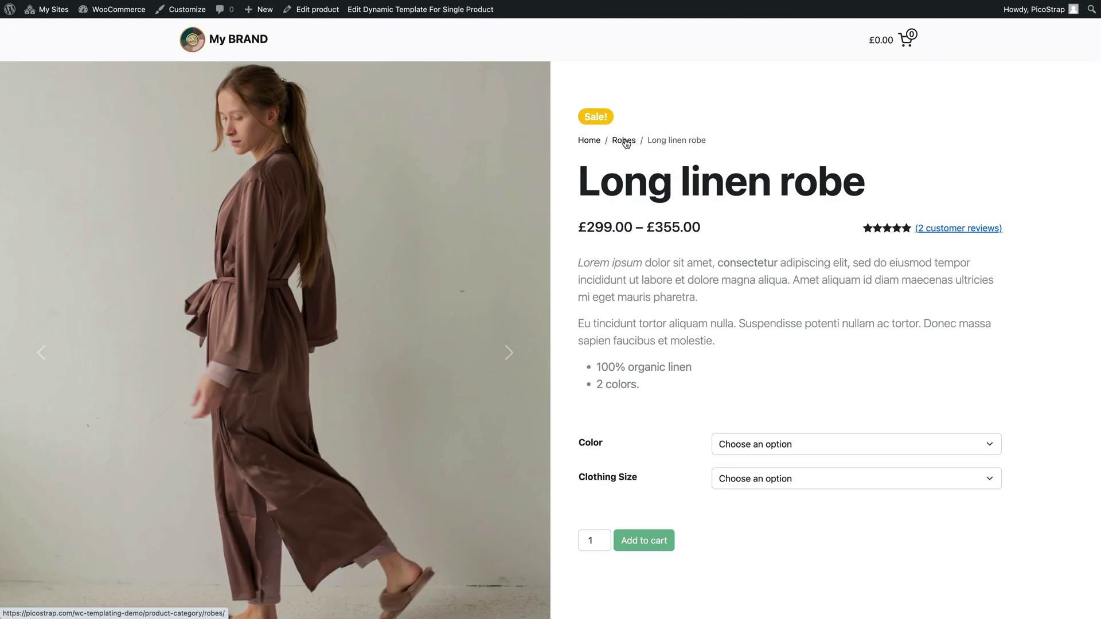
pyautogui.click(624, 141)
pyautogui.scroll(-3, 630, 154)
pyautogui.scroll(3, 888, 410)
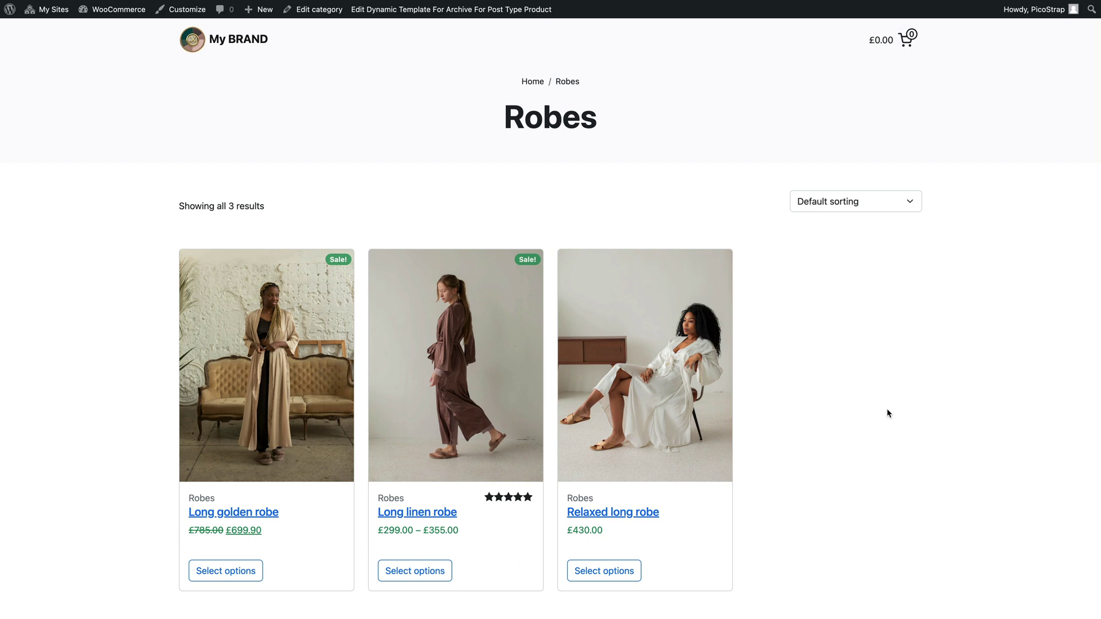
pyautogui.click(436, 356)
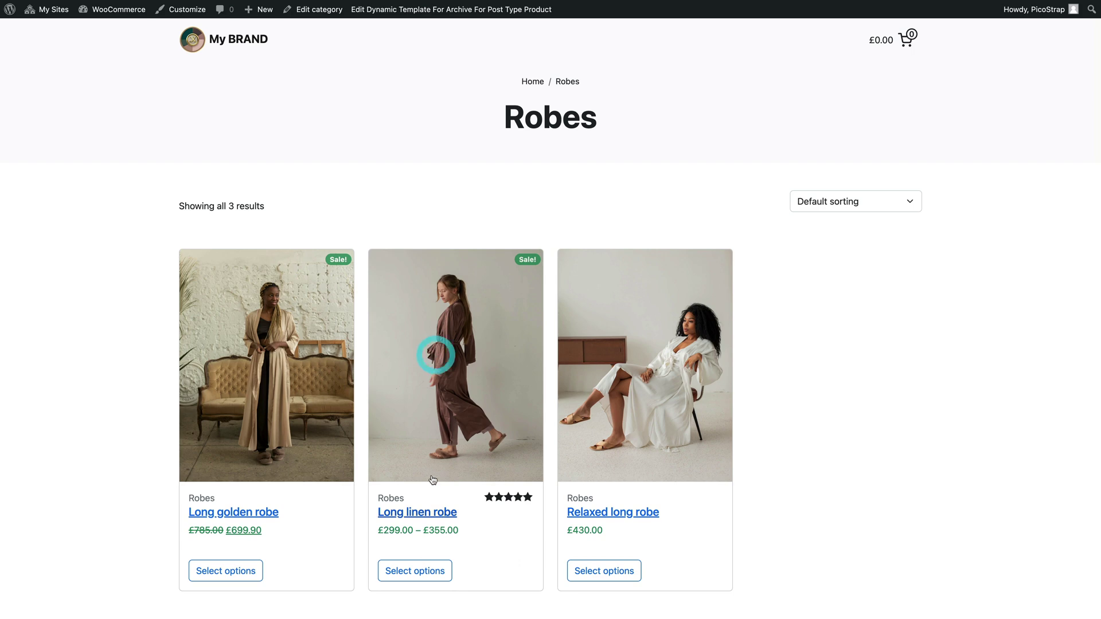
pyautogui.click(433, 513)
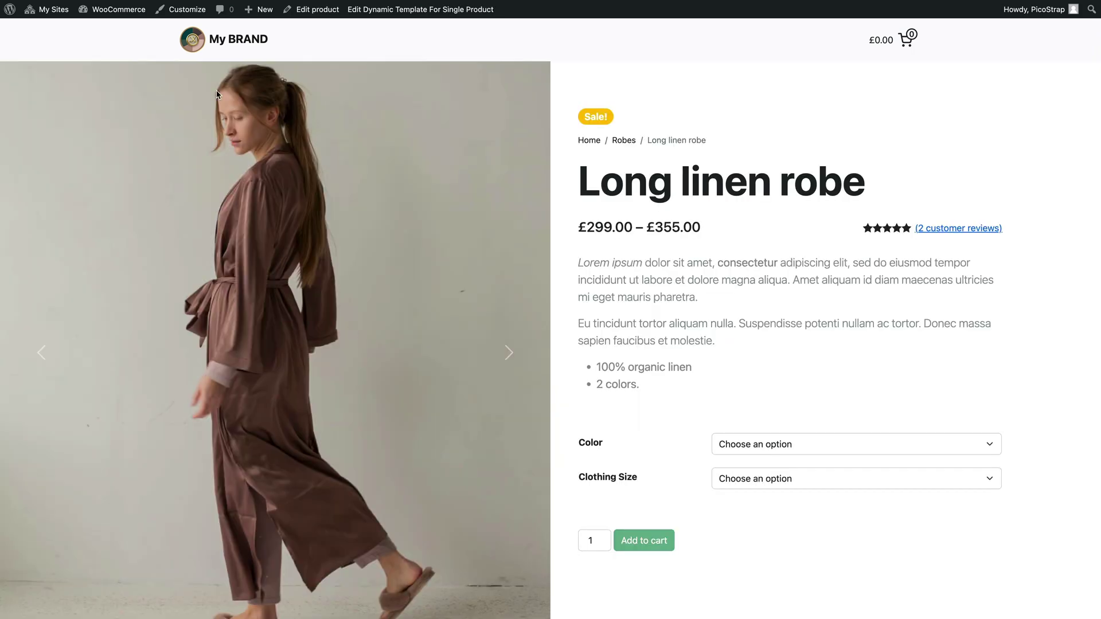
# Step: In Customizer Colors, paste a pinkish Body Bg and set a reddish Link Color
pyautogui.click(190, 13)
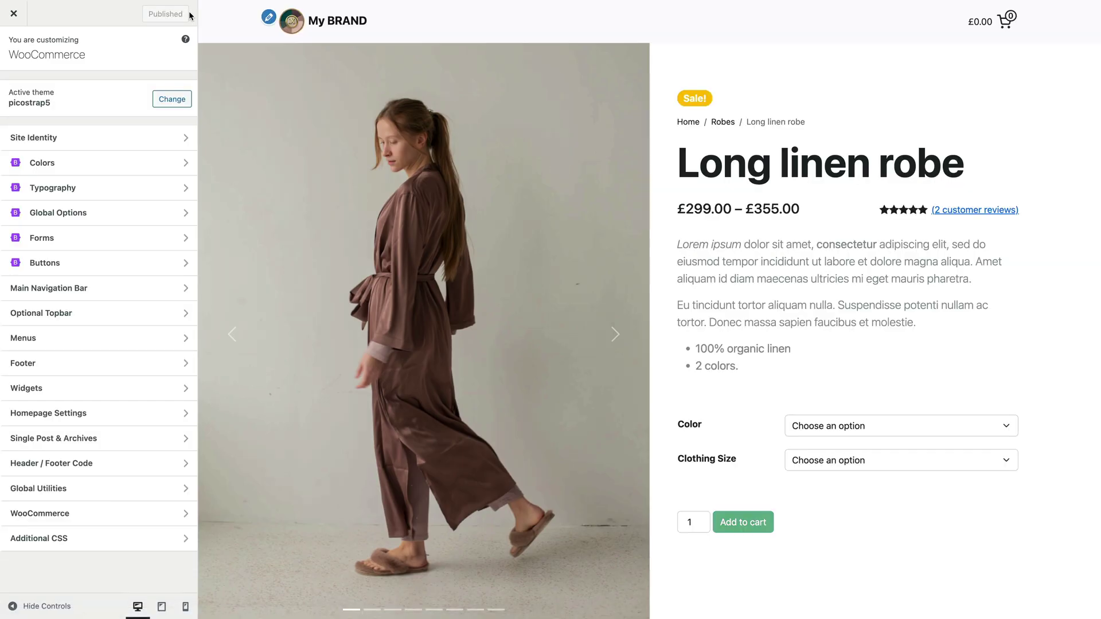
pyautogui.click(72, 164)
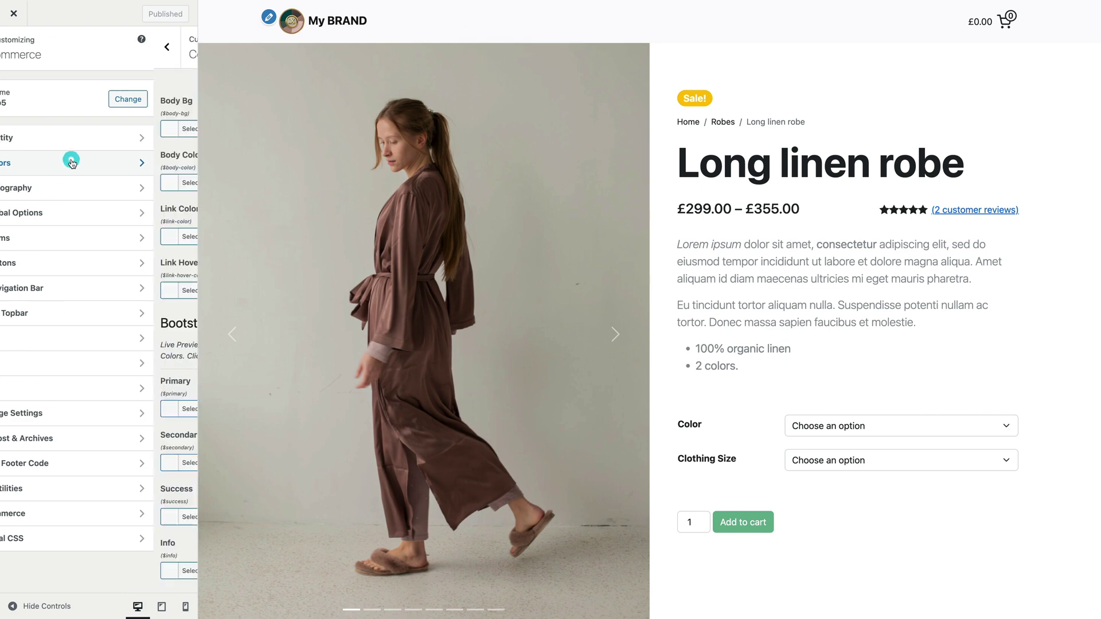
pyautogui.click(54, 133)
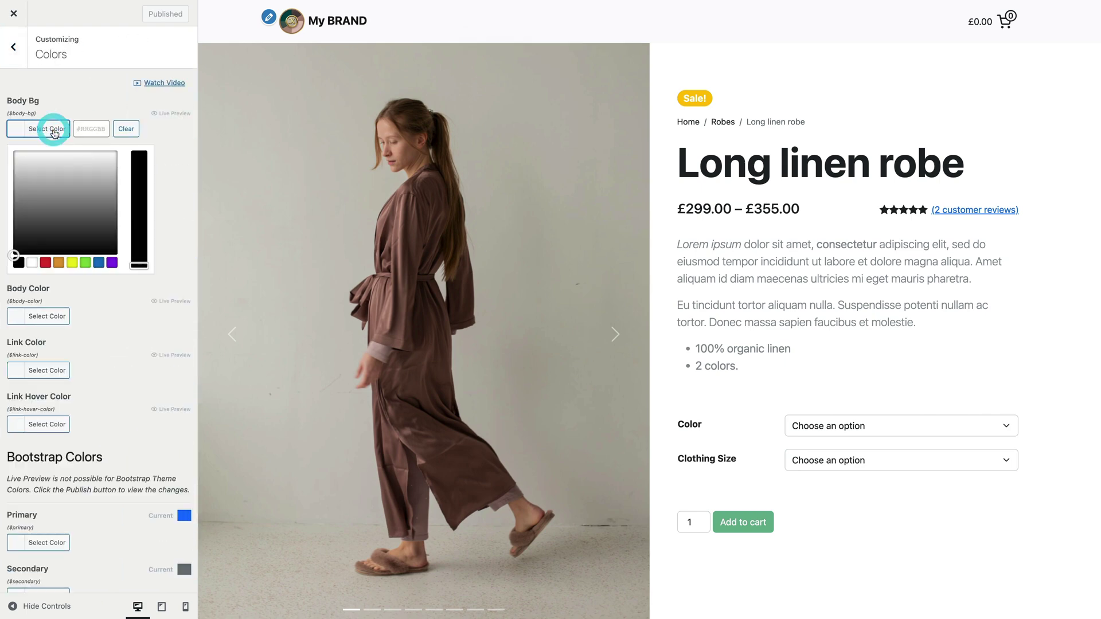
pyautogui.click(84, 127)
pyautogui.hotkey('ctrl', 'v')
pyautogui.click(155, 187)
pyautogui.click(47, 236)
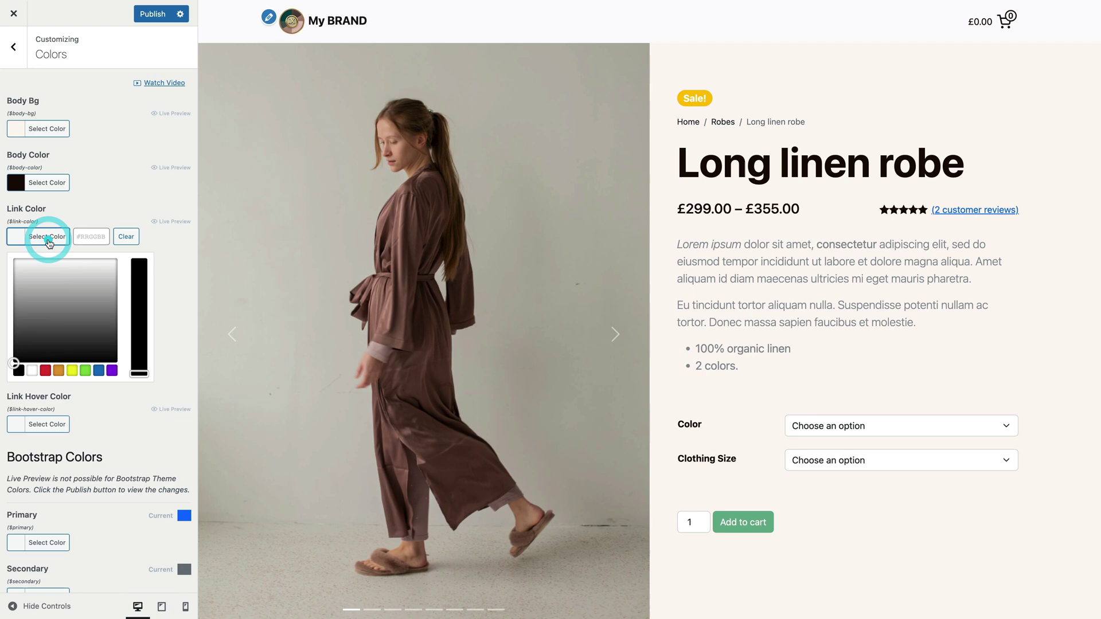
pyautogui.click(44, 285)
# Step: Set reddish Primary, dark Secondary, new Success and dark teal Info theme colours
pyautogui.scroll(-5, 97, 310)
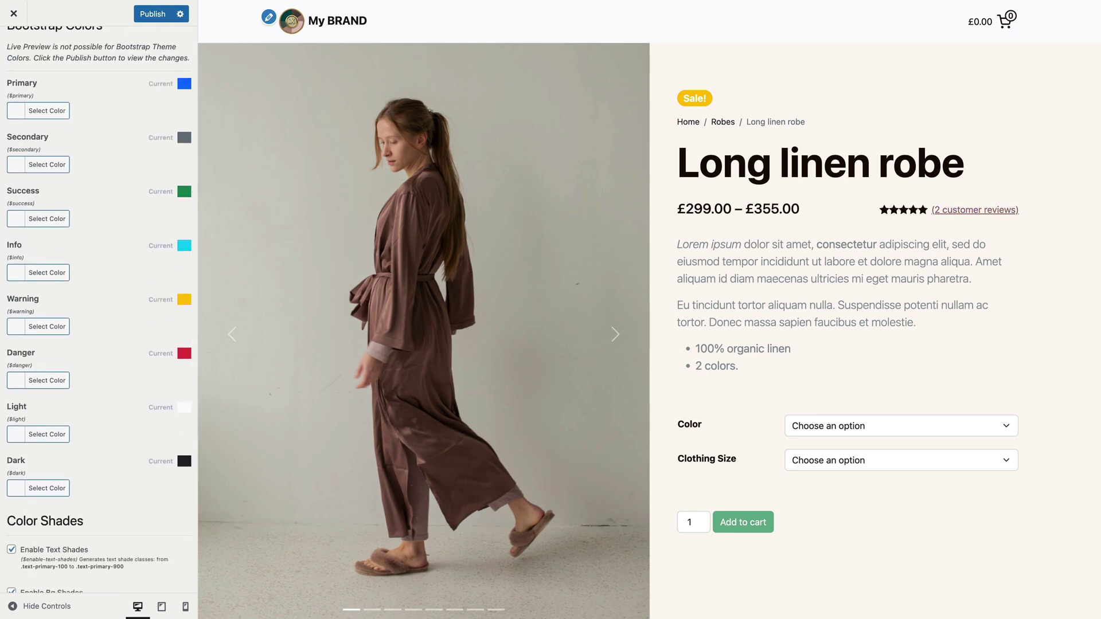
pyautogui.click(47, 111)
pyautogui.hotkey('ctrl', 'v')
pyautogui.click(47, 164)
pyautogui.hotkey('ctrl', 'v')
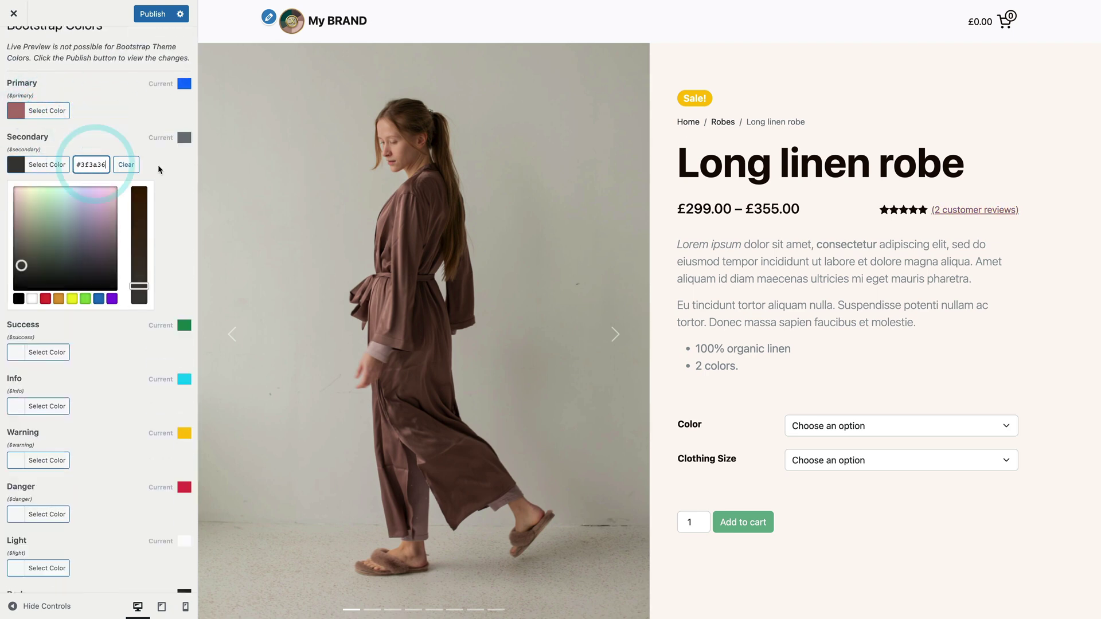
pyautogui.click(54, 228)
pyautogui.click(47, 272)
pyautogui.hotkey('ctrl', 'v')
# Step: Set dusty pink Warning, mauve Danger, pale pink Light and near-black Dark theme colours
pyautogui.click(47, 326)
pyautogui.hotkey('ctrl', 'v')
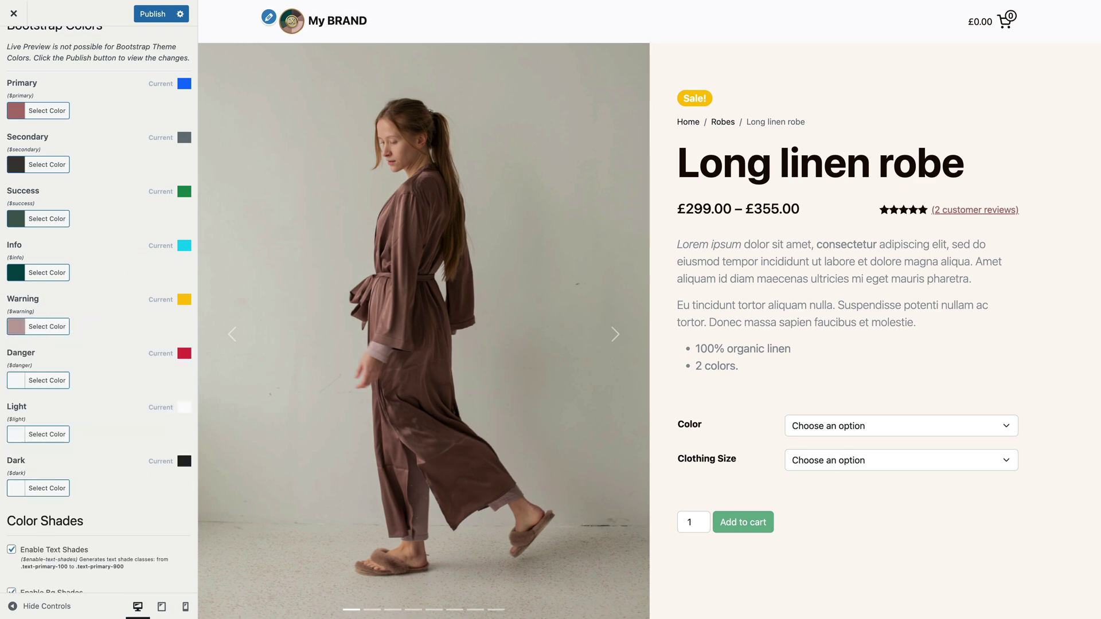
pyautogui.click(47, 380)
pyautogui.hotkey('ctrl', 'v')
pyautogui.click(67, 434)
pyautogui.hotkey('ctrl', 'v')
pyautogui.click(169, 491)
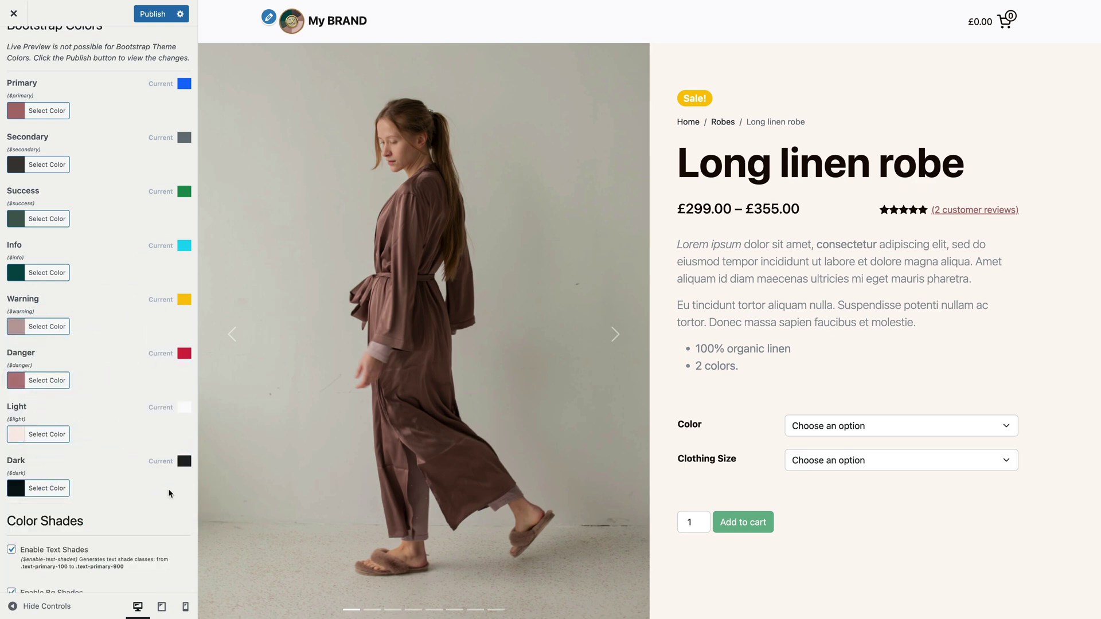
pyautogui.scroll(10, 168, 493)
# Step: Pick Nunito Sans for Font Family Base and Montserrat for Headings, then publish and confirm the CSS bundle
pyautogui.click(17, 60)
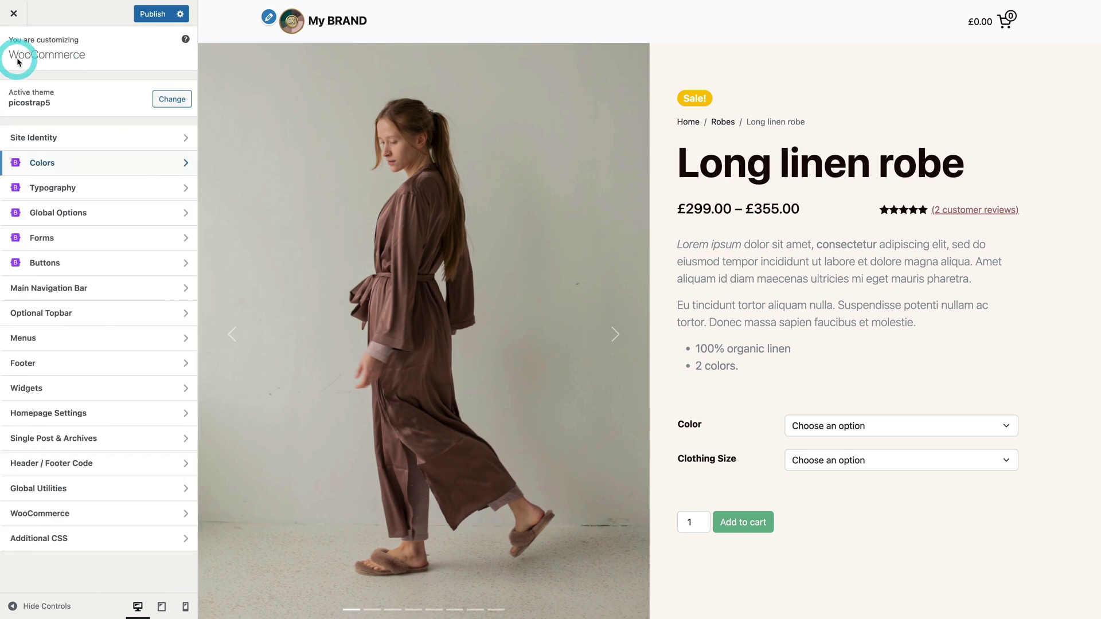
pyautogui.click(66, 188)
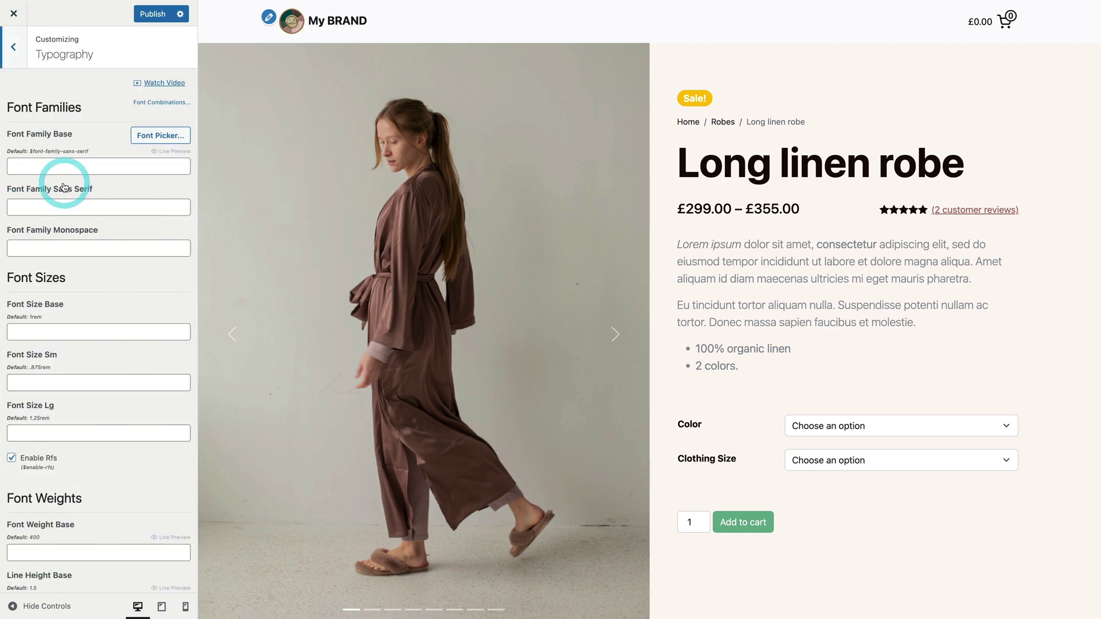
pyautogui.click(145, 136)
pyautogui.click(204, 149)
pyautogui.scroll(-10, 99, 344)
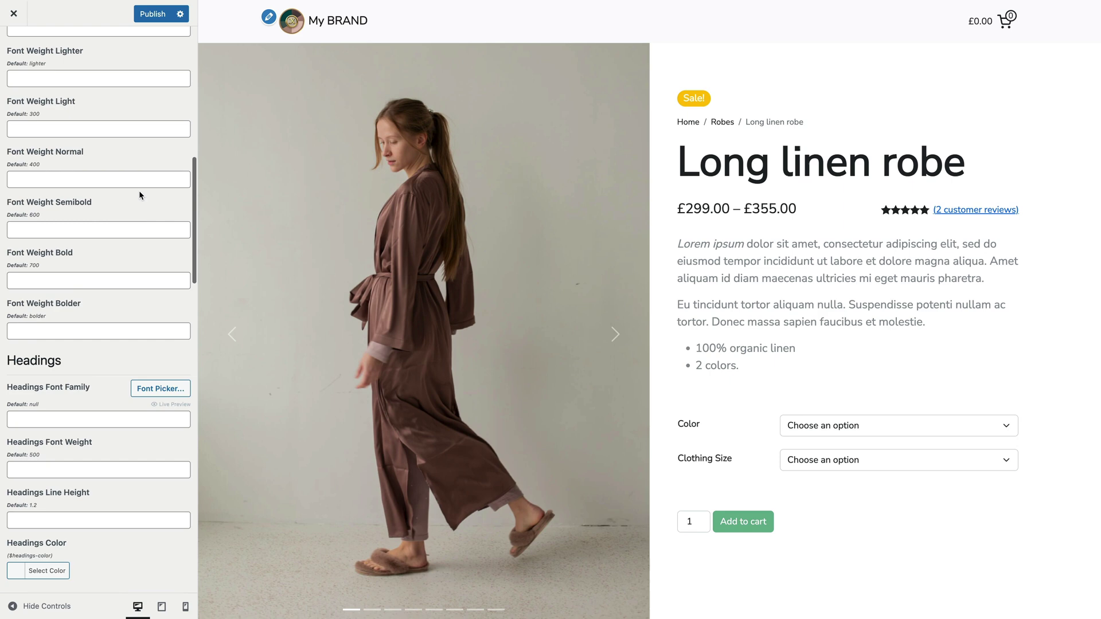
pyautogui.click(160, 386)
pyautogui.click(205, 128)
pyautogui.scroll(10, 143, 144)
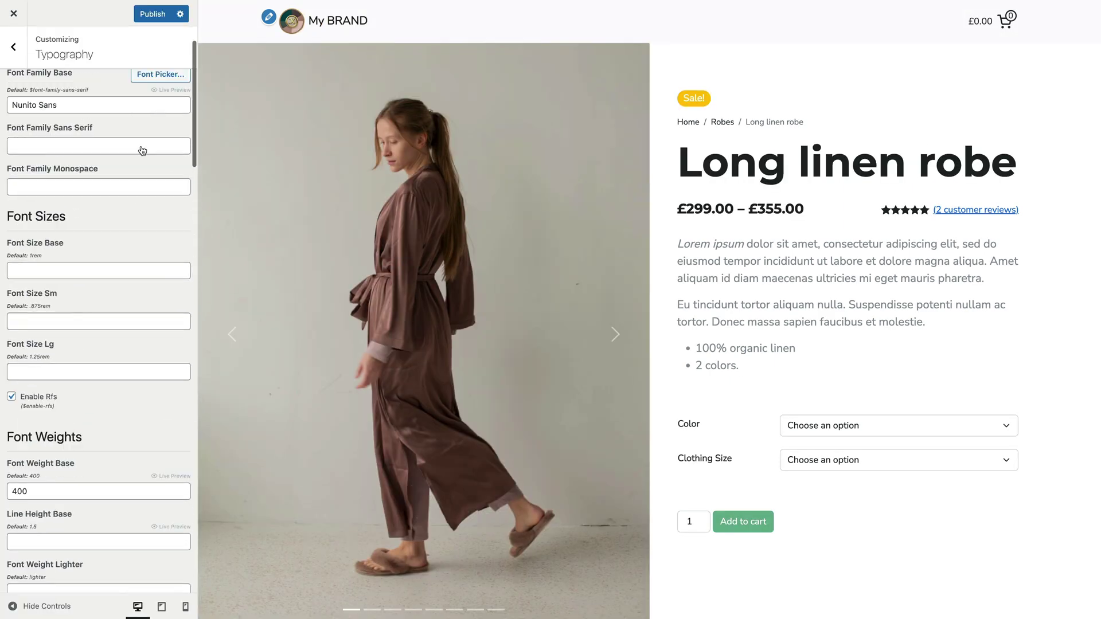
pyautogui.click(152, 14)
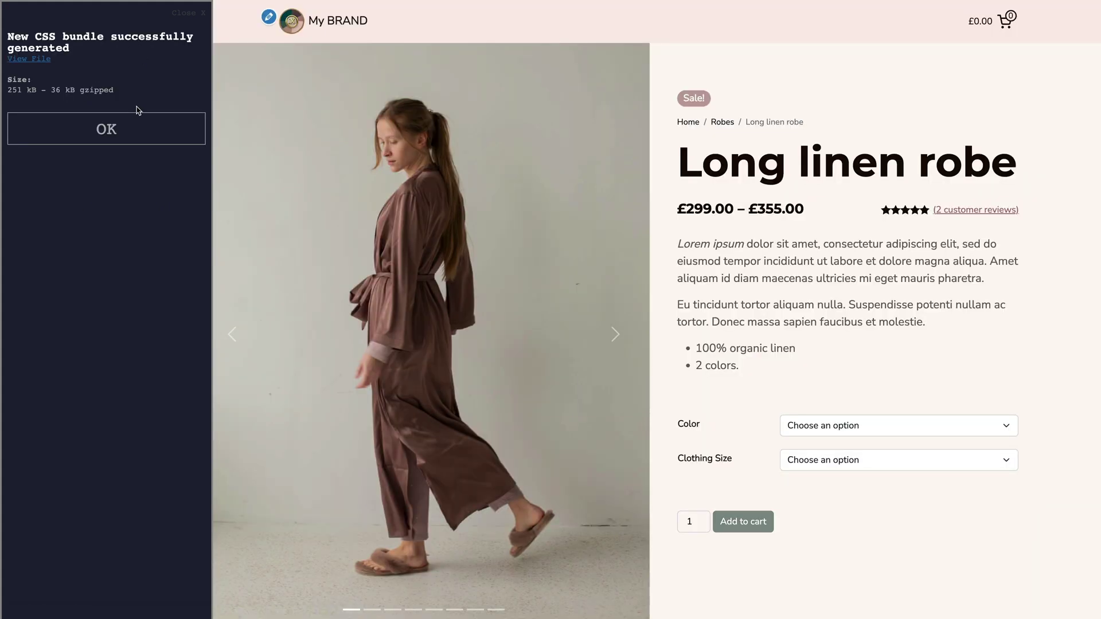
pyautogui.click(136, 127)
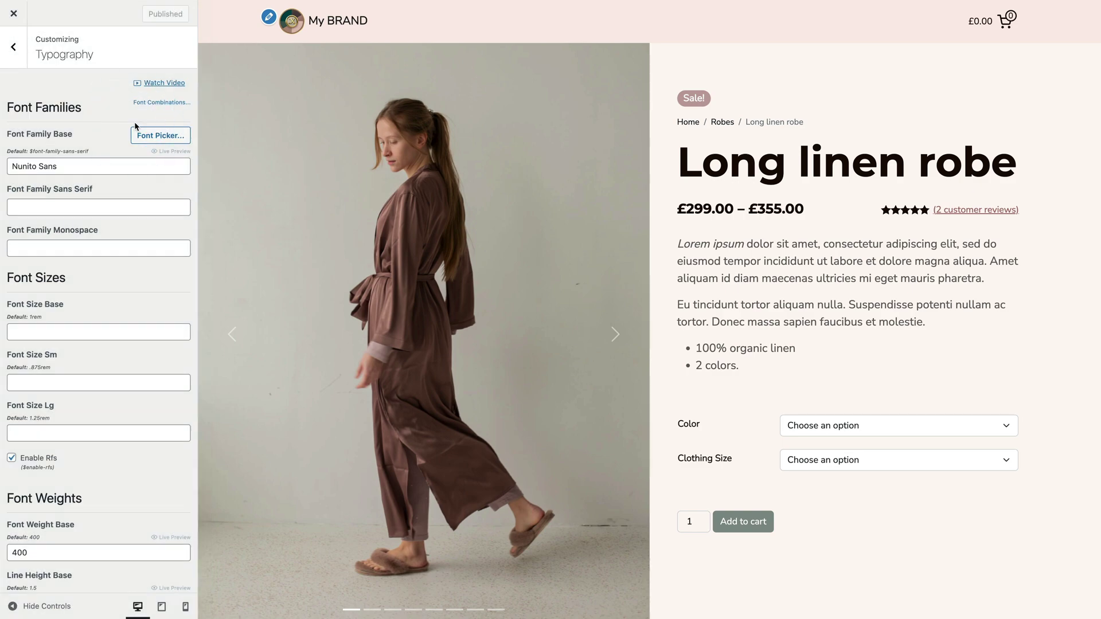
# Step: Close the Customizer and review the restyled Robes category archive
pyautogui.click(14, 13)
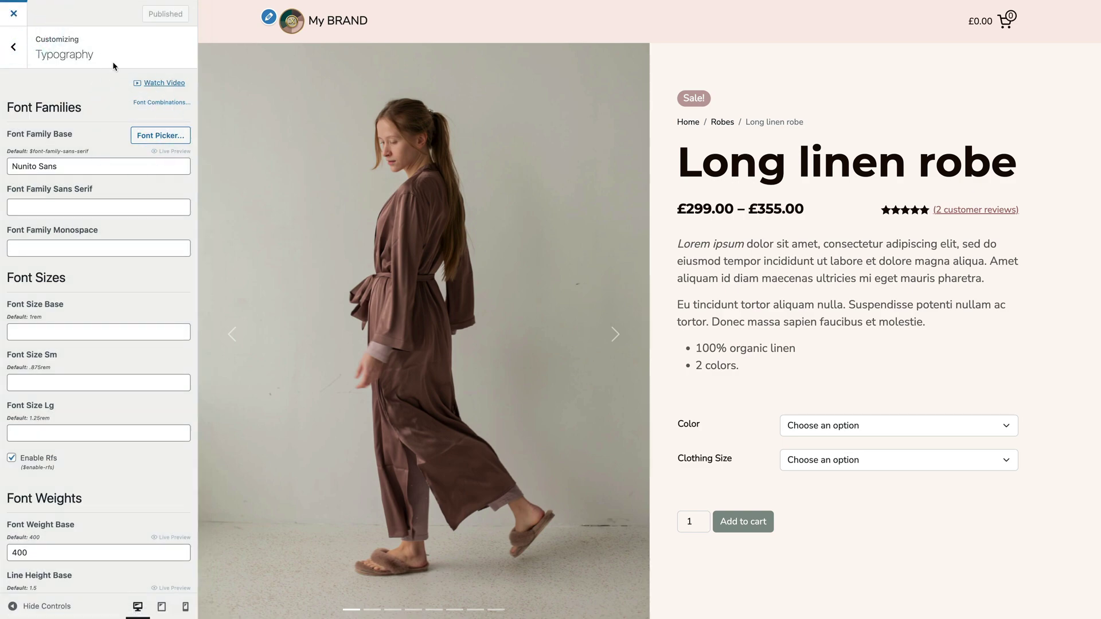
pyautogui.scroll(-10, 739, 359)
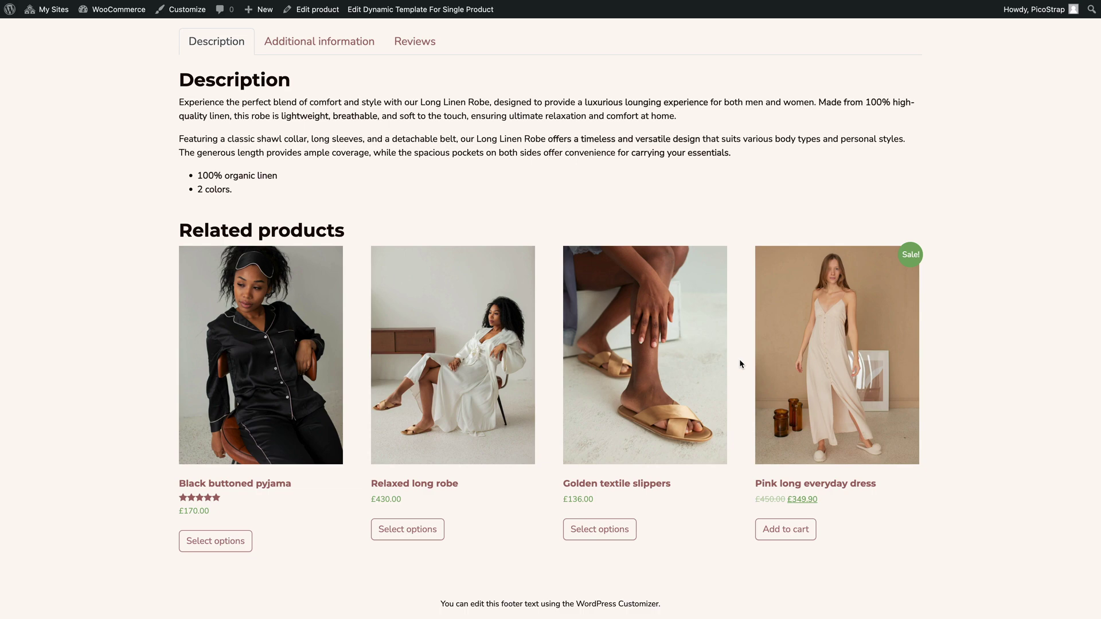
pyautogui.scroll(10, 739, 359)
pyautogui.click(619, 140)
pyautogui.scroll(-1, 625, 148)
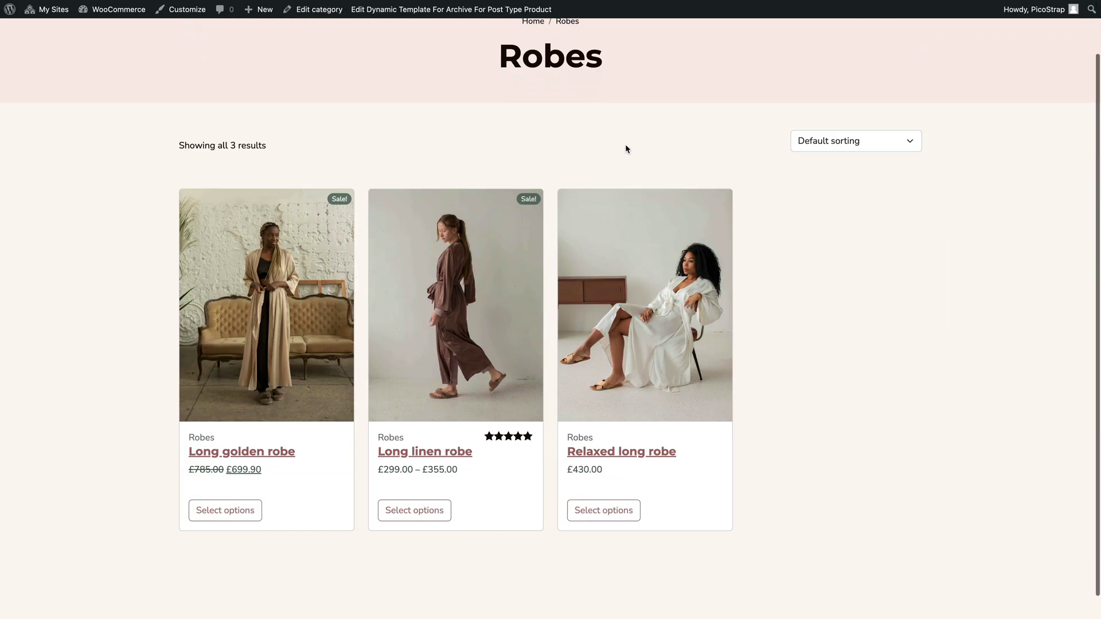
pyautogui.scroll(-1, 624, 143)
pyautogui.scroll(3, 614, 176)
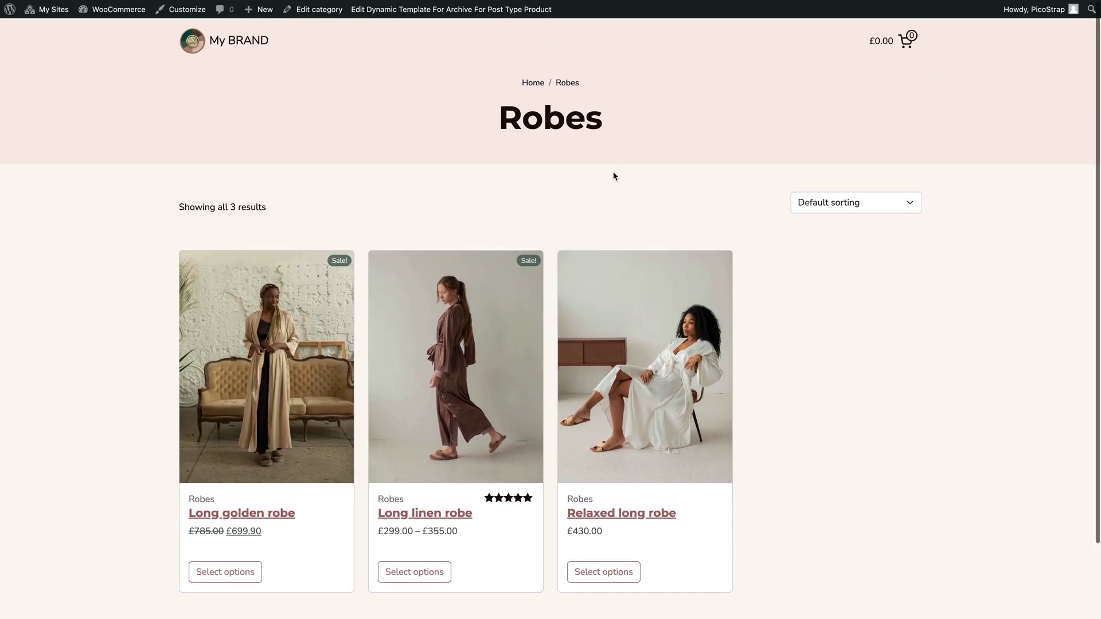
# Step: Go to the shop and search products for 'black'
pyautogui.click(533, 82)
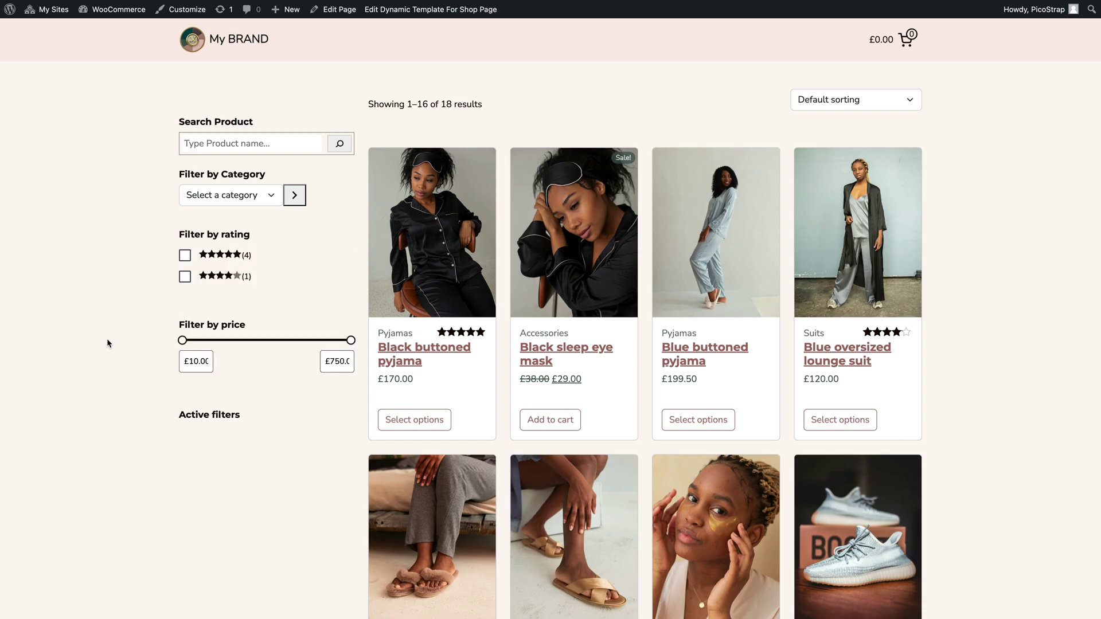
pyautogui.write('black')
pyautogui.press('Return')
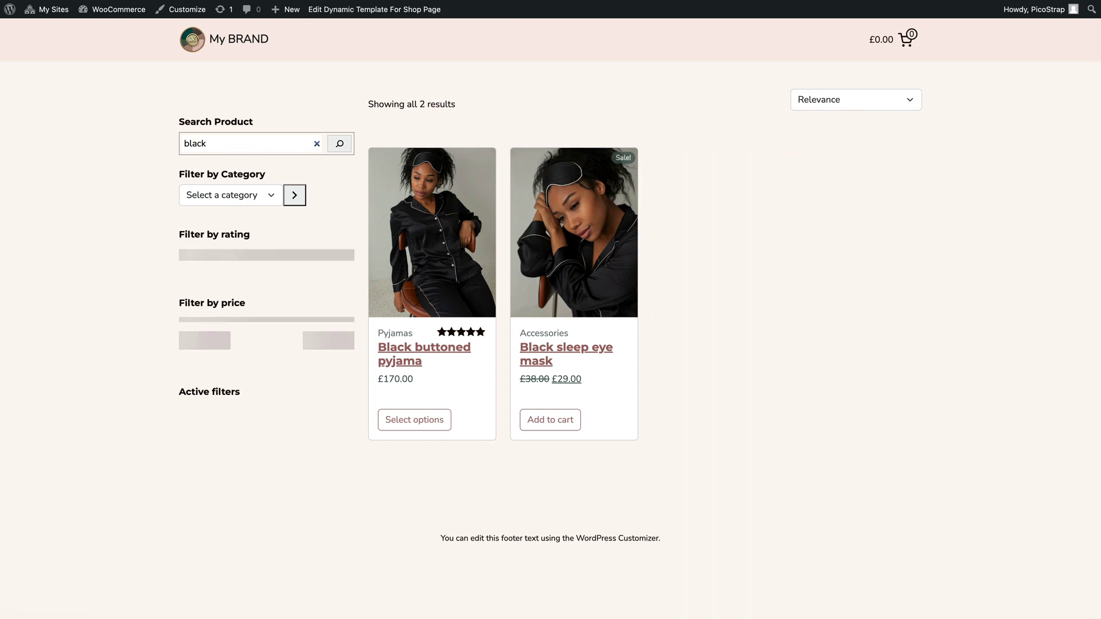
# Step: Open the Black buttoned pyjama, add it in size XS to the cart, and open the cart drawer
pyautogui.click(204, 253)
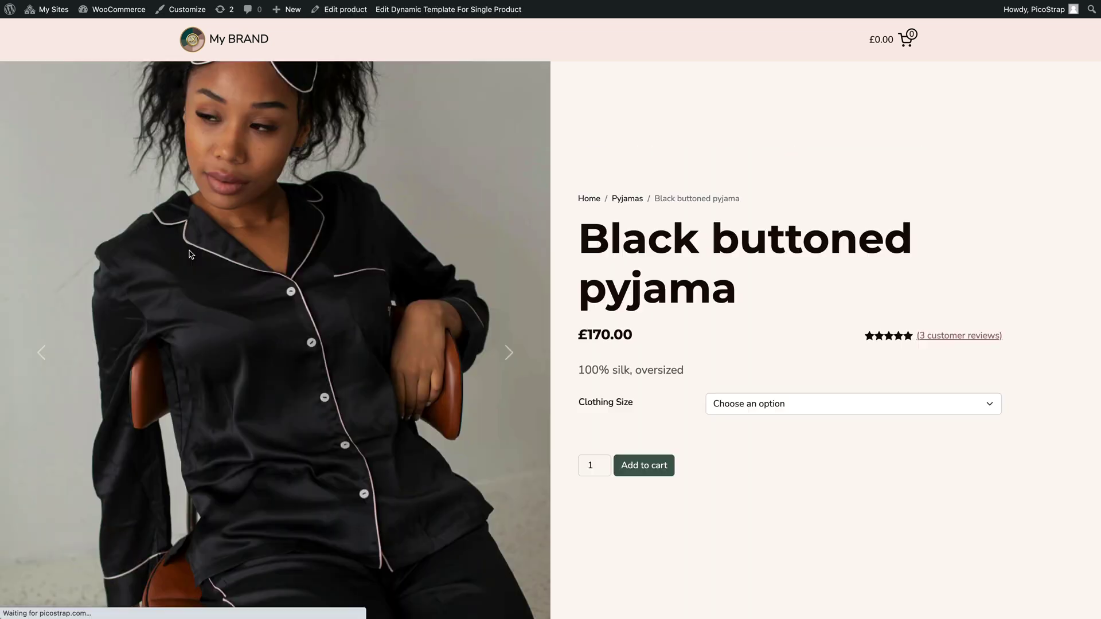
pyautogui.scroll(-2, 638, 297)
pyautogui.click(739, 301)
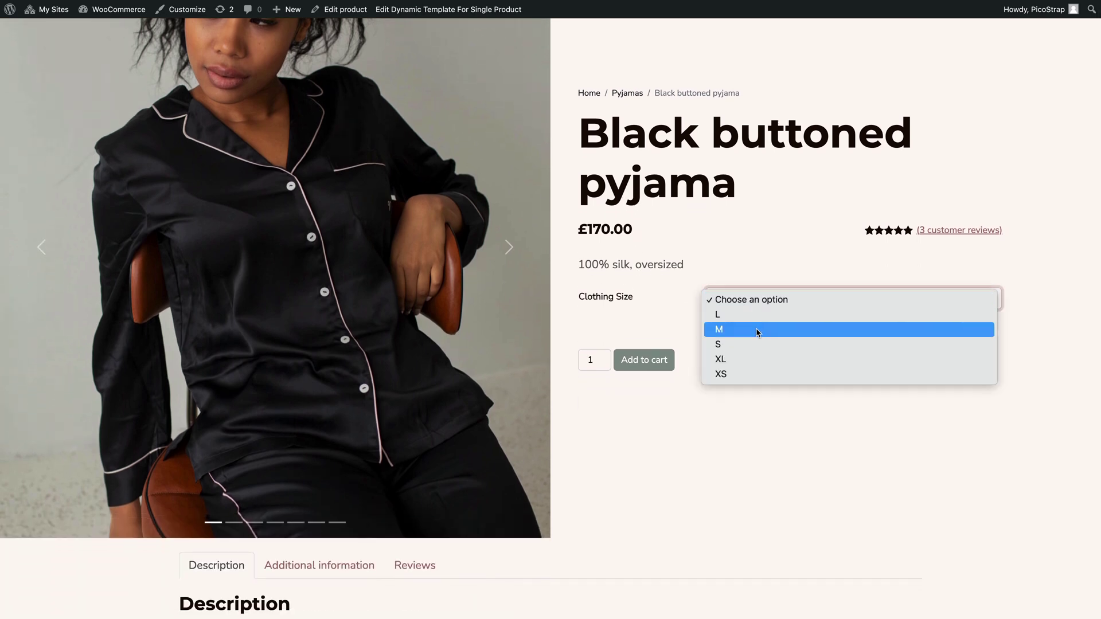
pyautogui.click(757, 376)
pyautogui.click(647, 361)
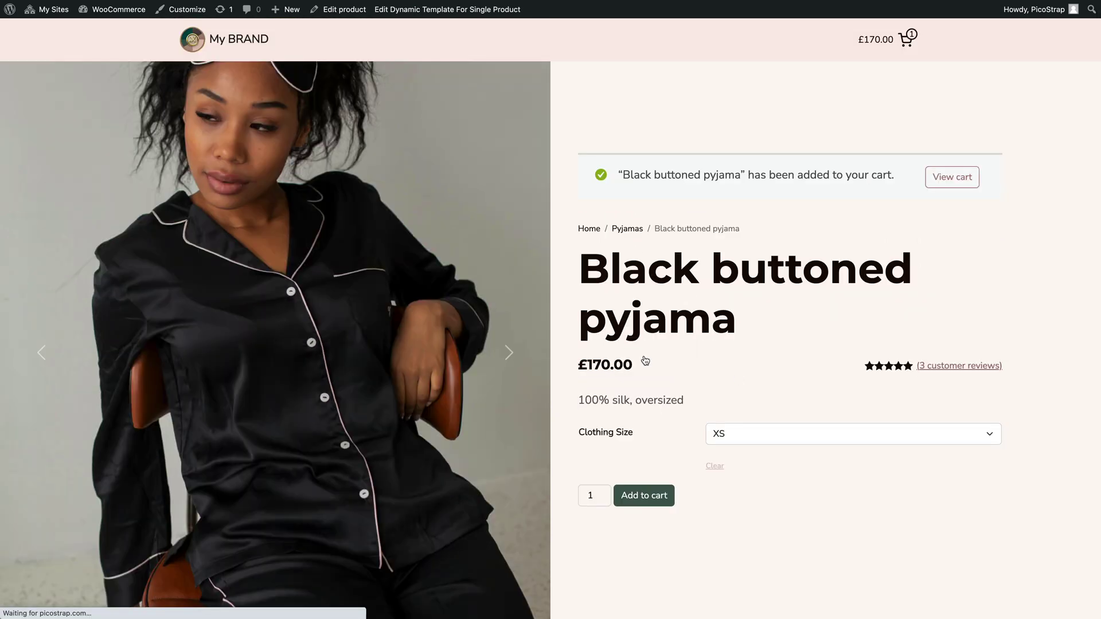
pyautogui.click(910, 40)
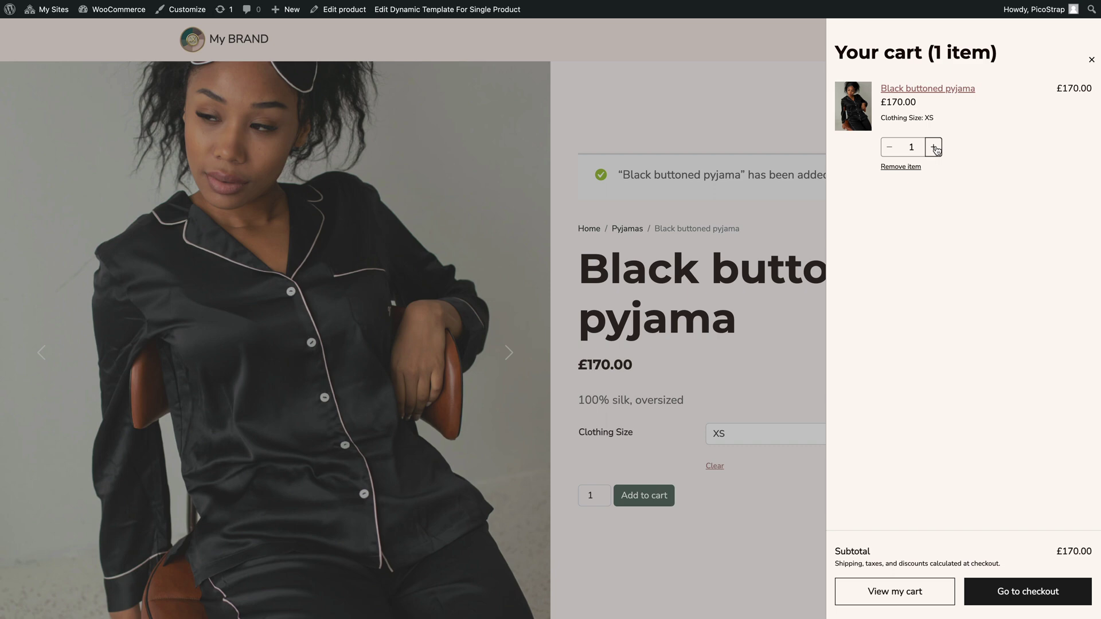